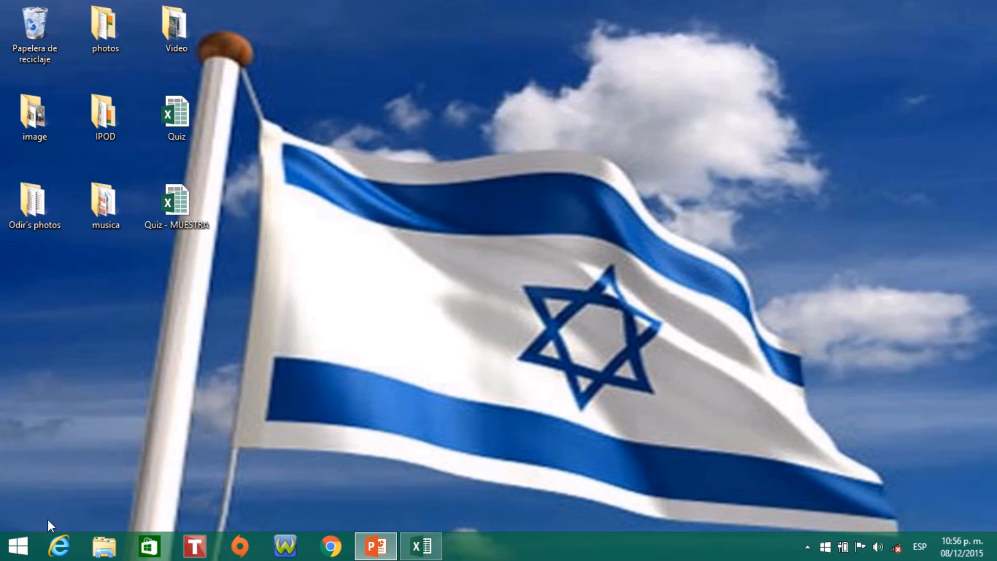
# - Open a new Excel 2013 window with a blank workbook and maximize it
pyautogui.click(22, 550)
pyautogui.scroll(-8, 40, 520)
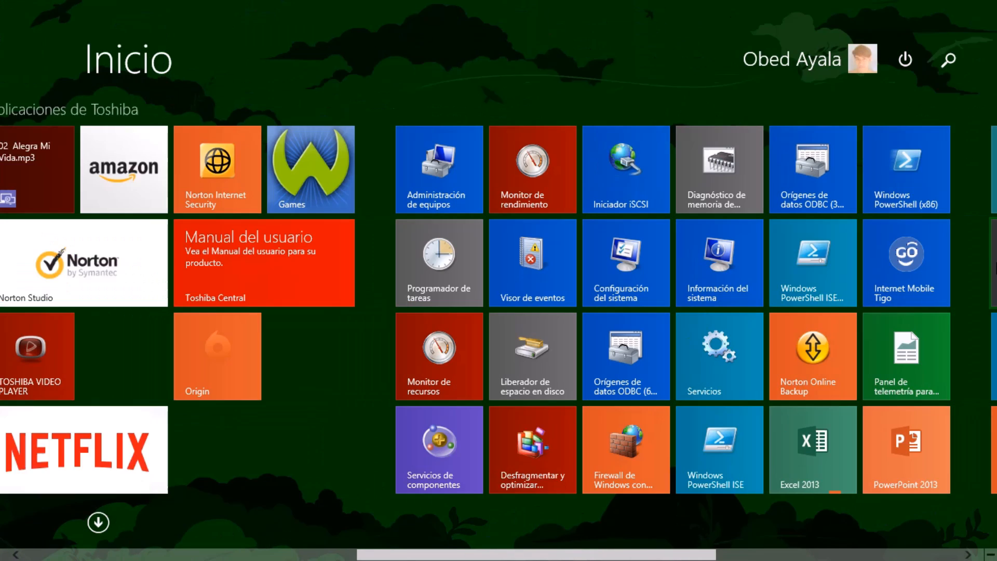
pyautogui.scroll(-4, 498, 312)
pyautogui.rightClick(553, 456)
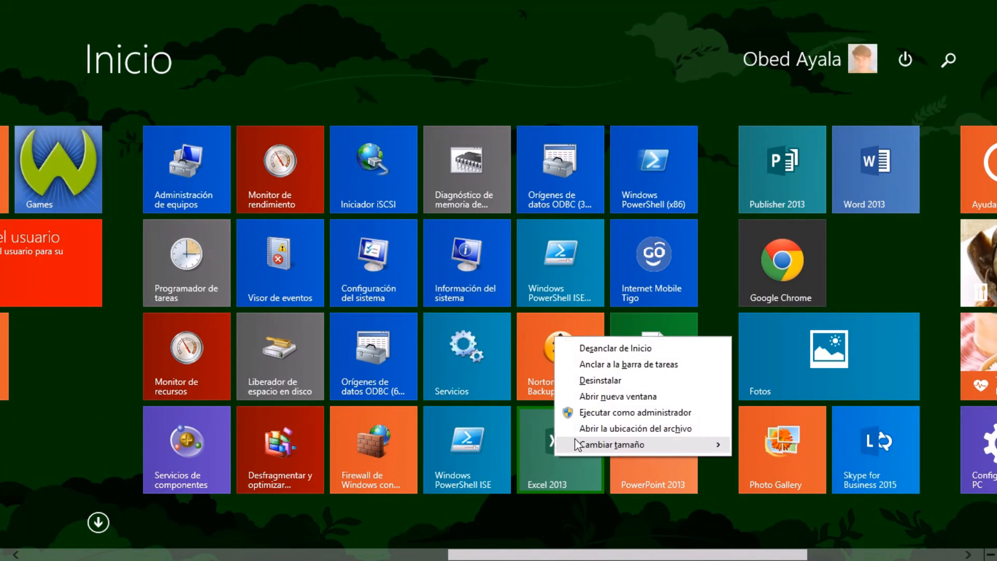
pyautogui.click(600, 397)
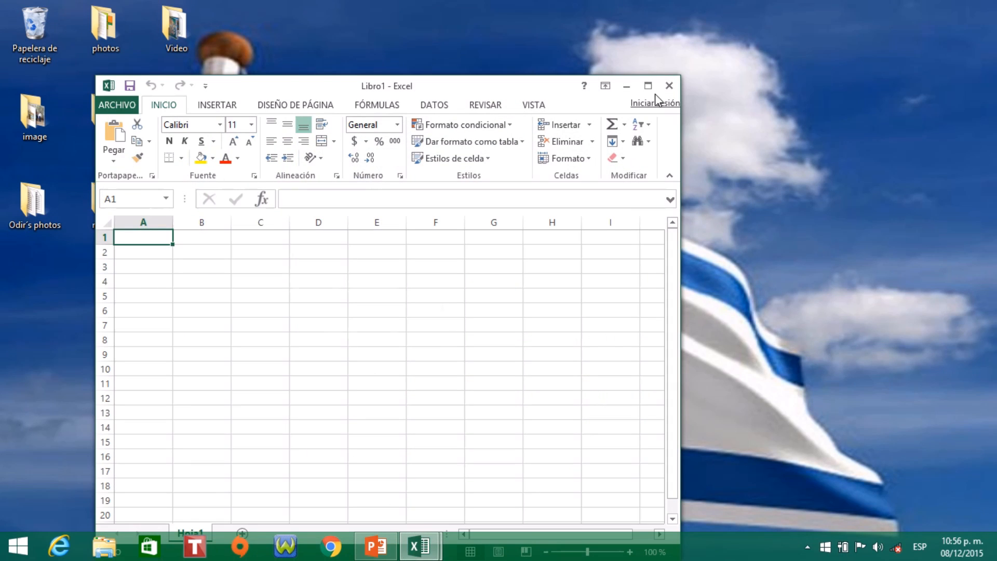
pyautogui.click(648, 86)
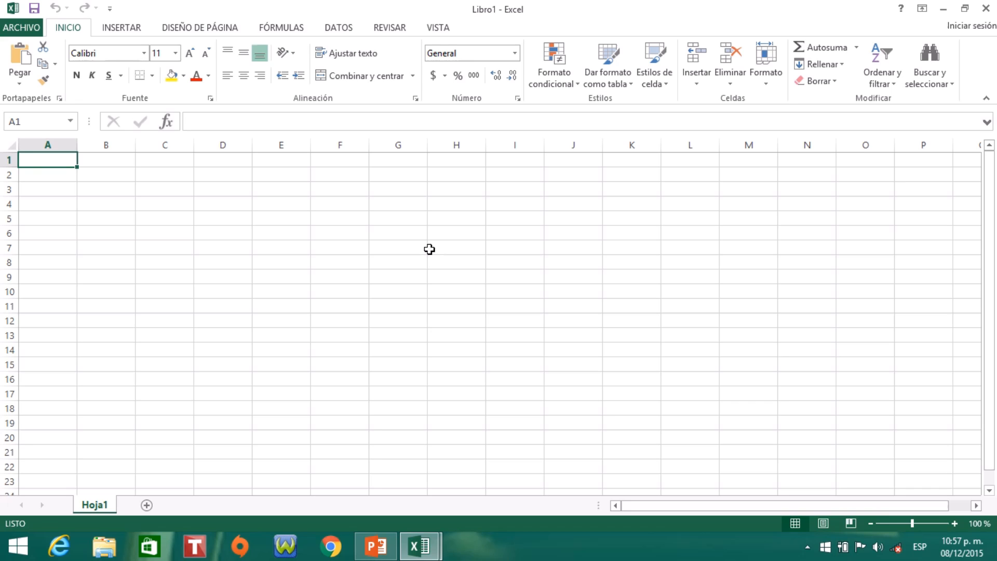
# - Enter 1 in cell A1 and the question "Ocean currents are responsible for______around the planet Earth." in cell B1
pyautogui.write('1')
pyautogui.press('Tab')
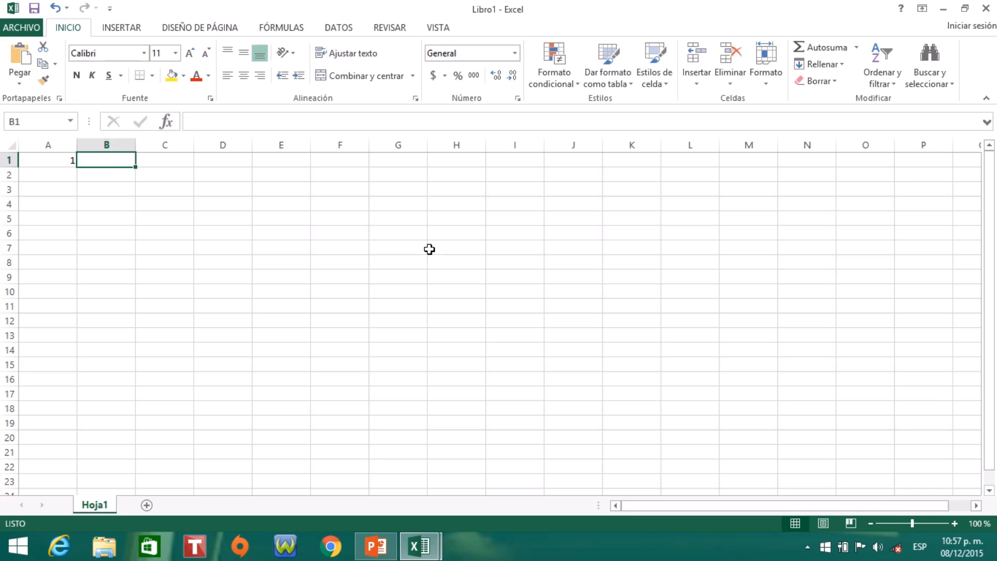
pyautogui.write('Oc')
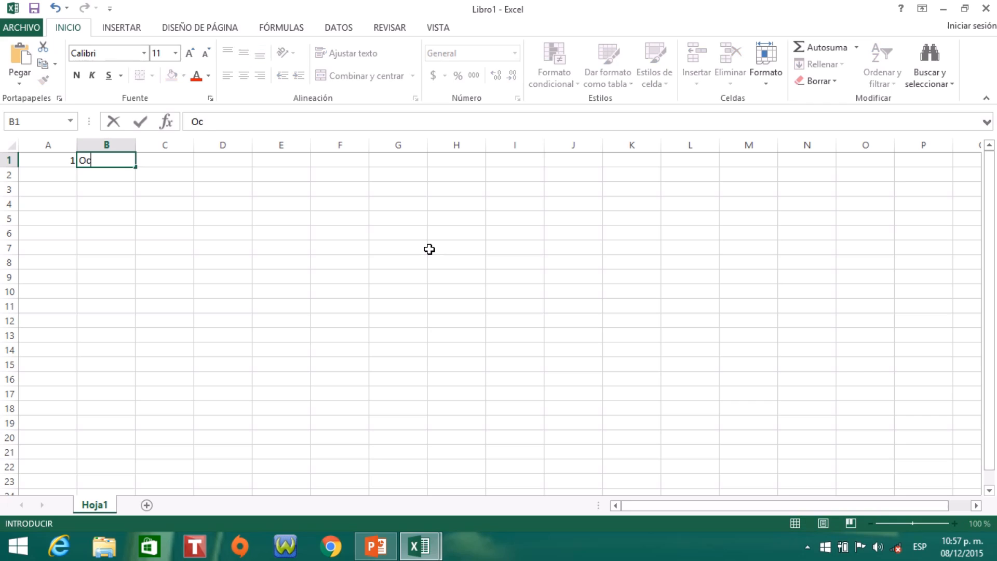
pyautogui.write('ean currents')
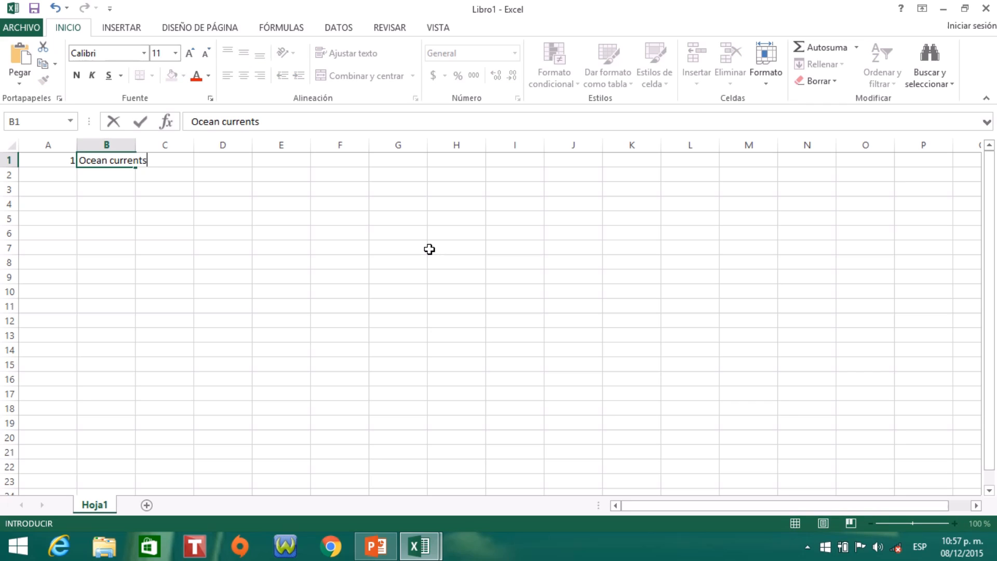
pyautogui.write(' are responsible')
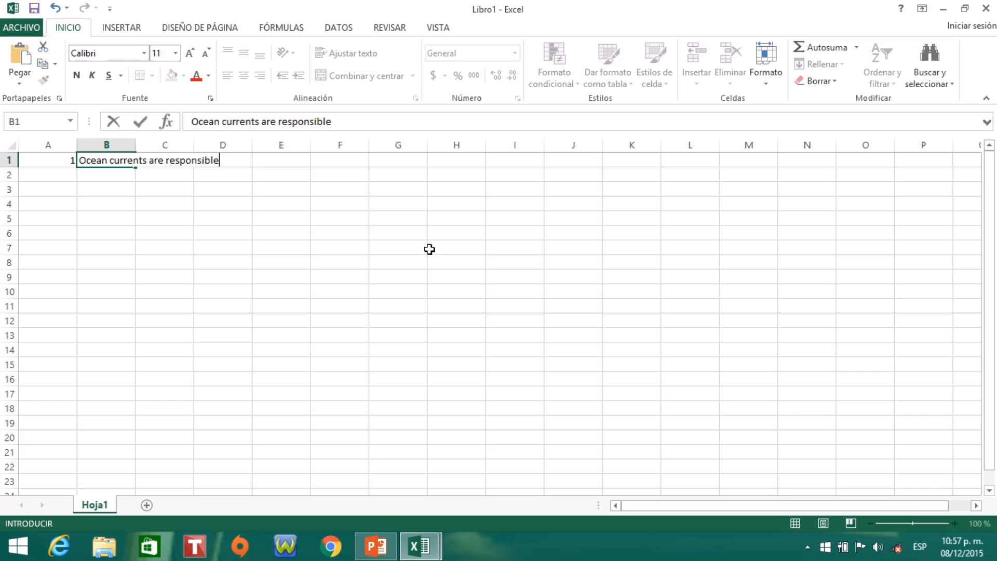
pyautogui.write(' for______around the p')
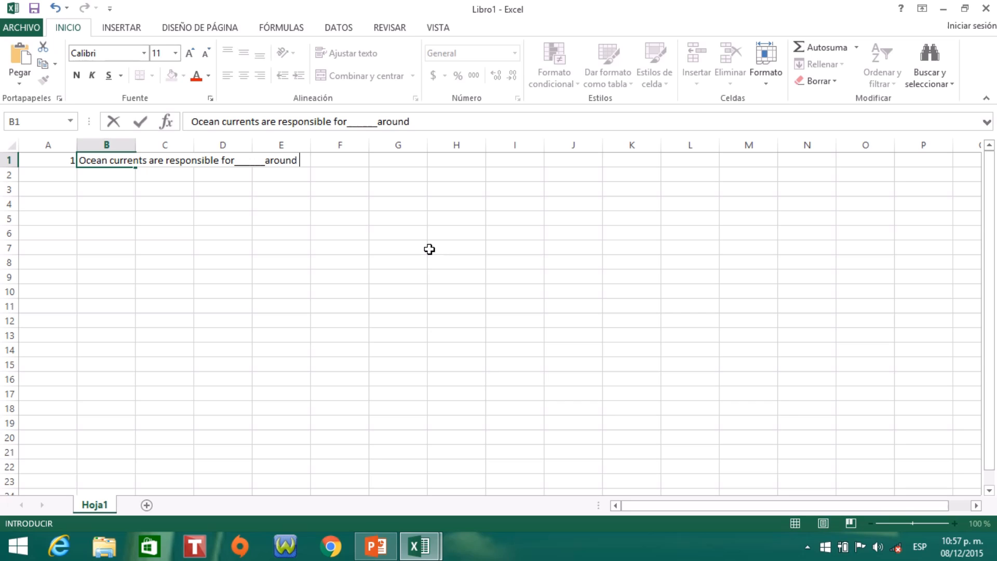
pyautogui.write('lanet ')
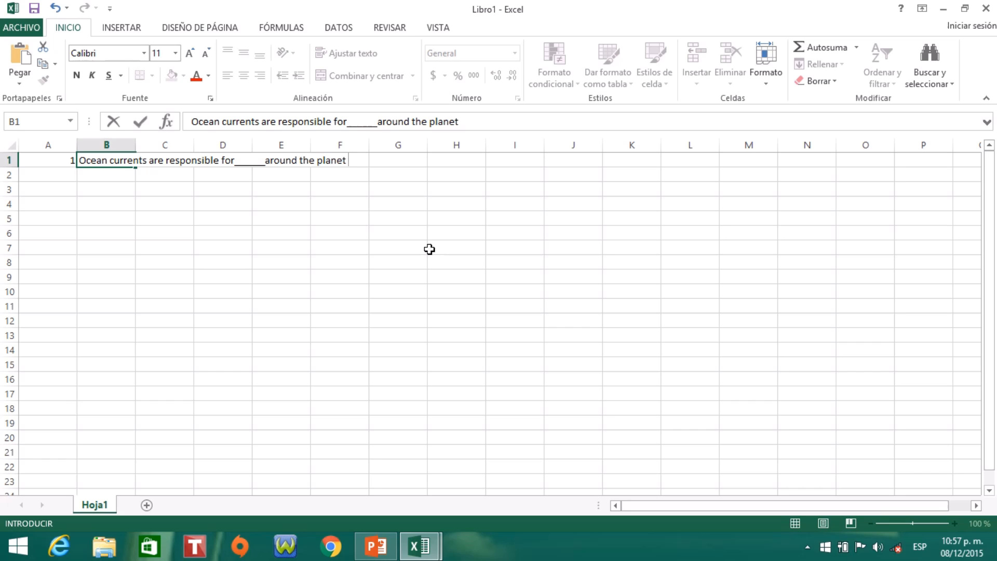
pyautogui.write('Earth.')
pyautogui.press('Return')
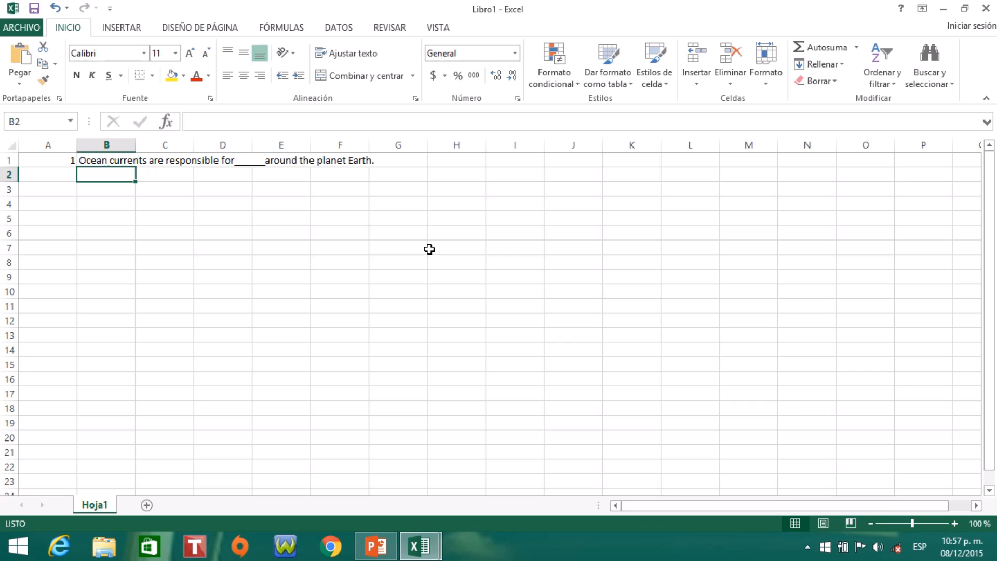
# - Enter the first answer option "a) to move the water" in cell B2
pyautogui.write('a')
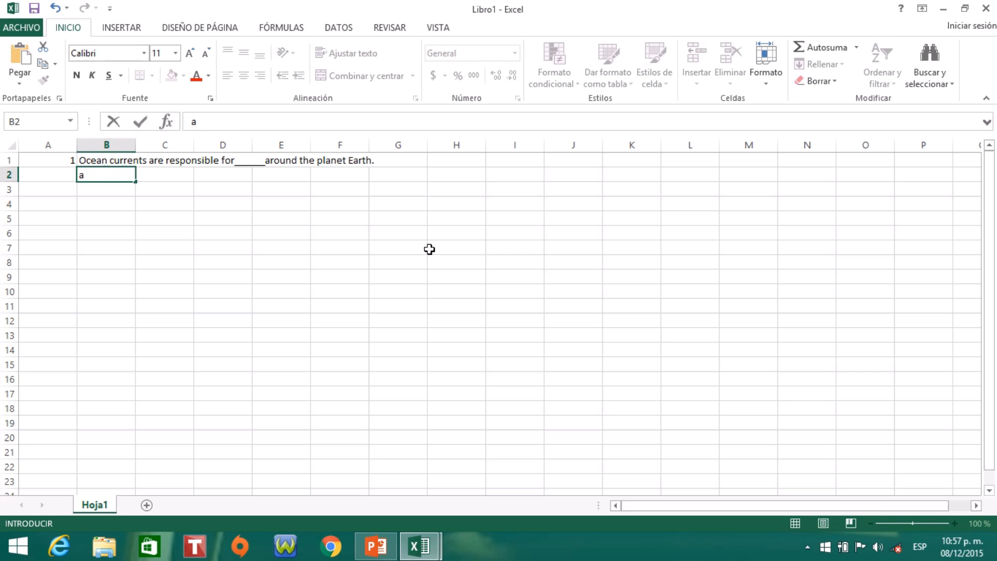
pyautogui.write(') to move the ')
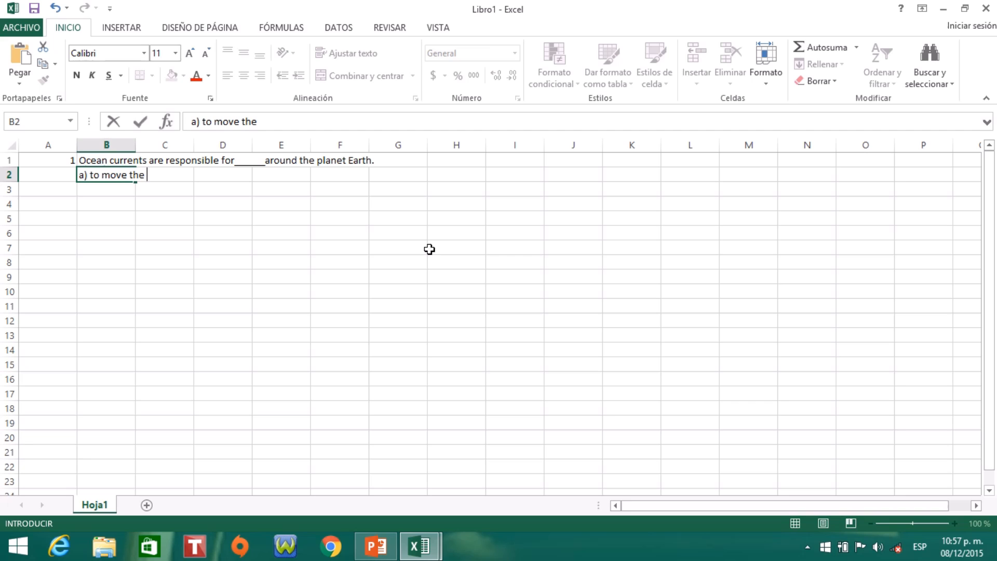
pyautogui.write('water')
pyautogui.press('Return')
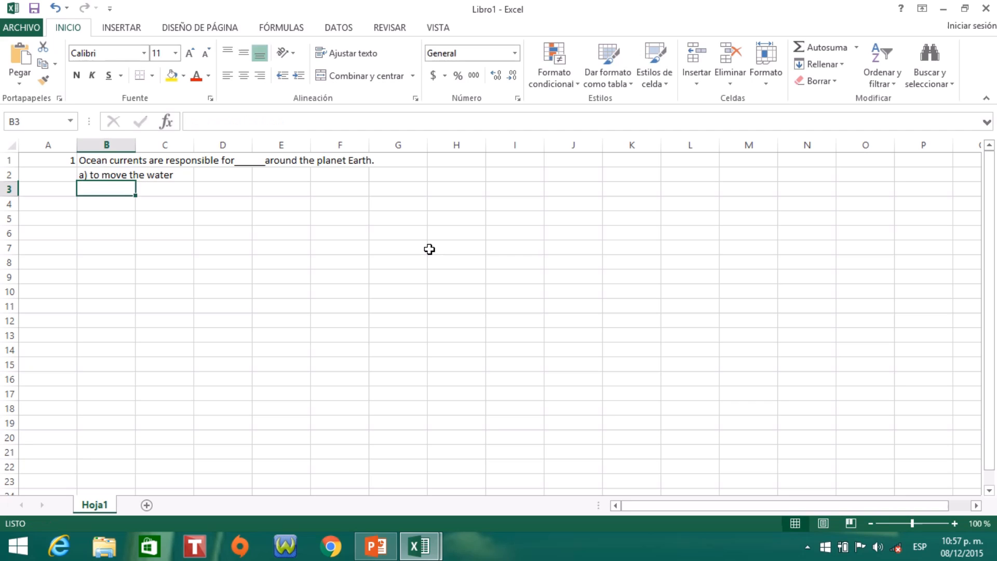
# - Enter the second answer option "b) the movement of water" in cell B3
pyautogui.write('b) ')
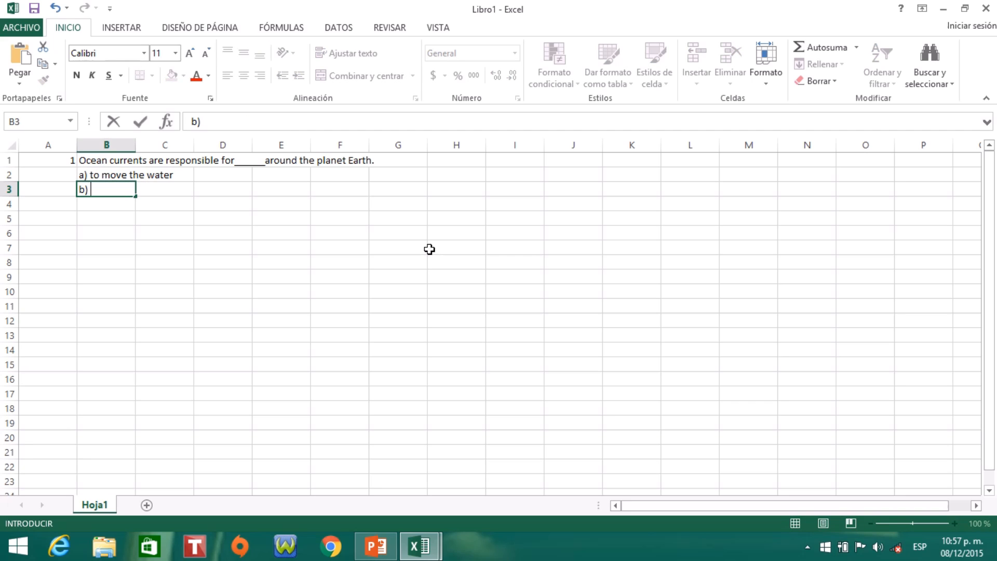
pyautogui.write('the movement ')
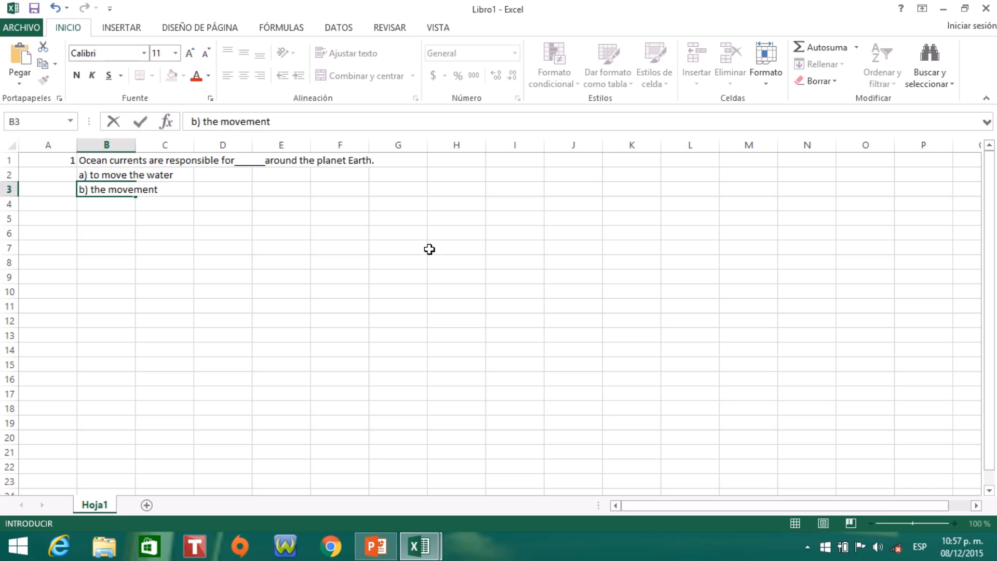
pyautogui.write('of water')
pyautogui.press('Return')
# - Enter the third answer option "c) the water is moving" in cell B4
pyautogui.write('c)')
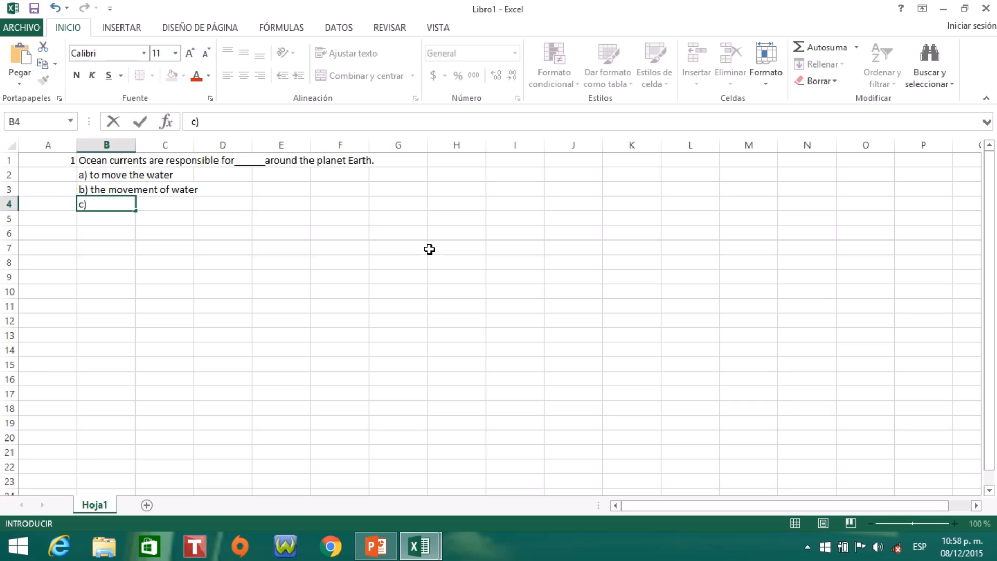
pyautogui.write(' the water i')
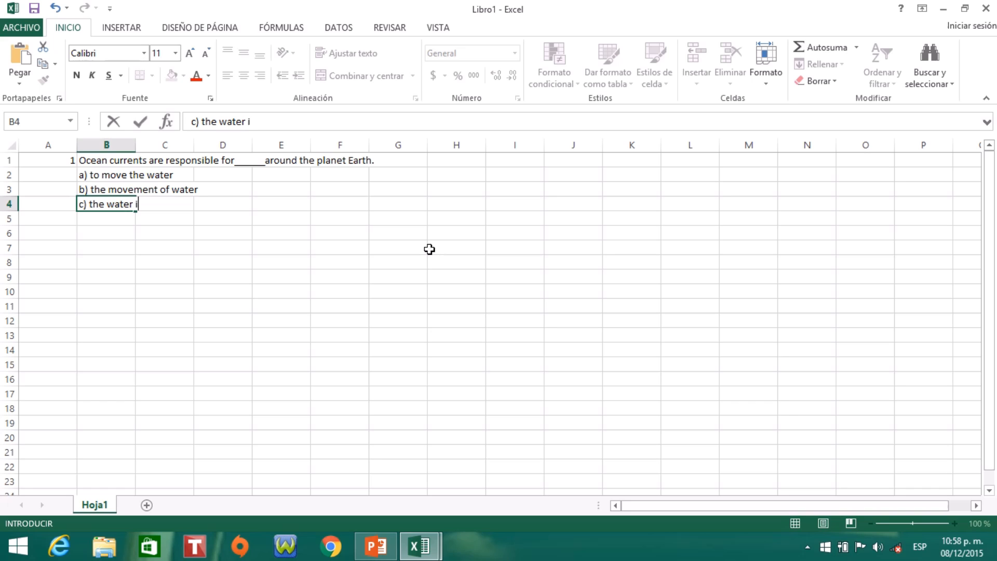
pyautogui.write('s moving')
pyautogui.press('Return')
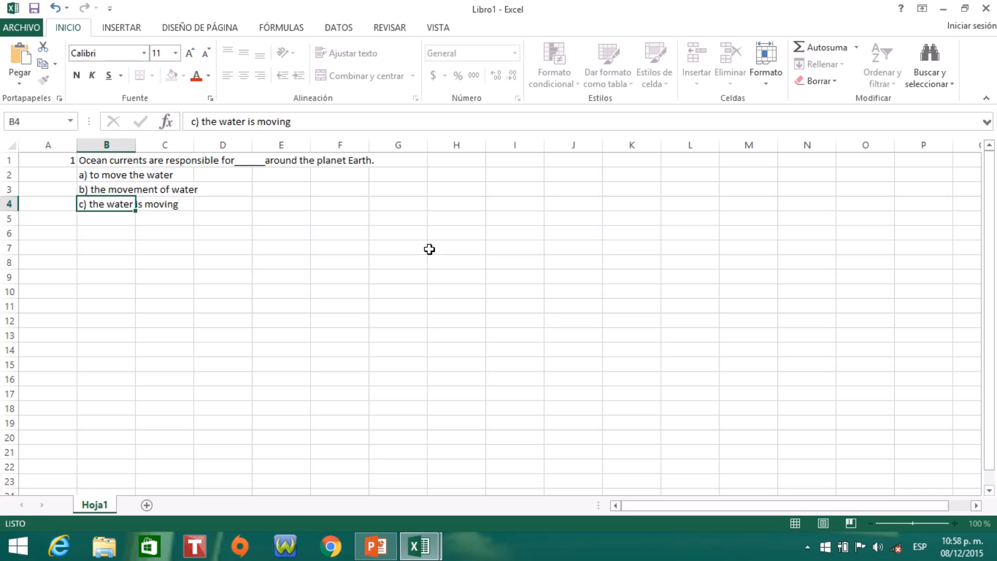
# - Enter the fourth answer option "d) have moved water" in cell B5
pyautogui.write('c')
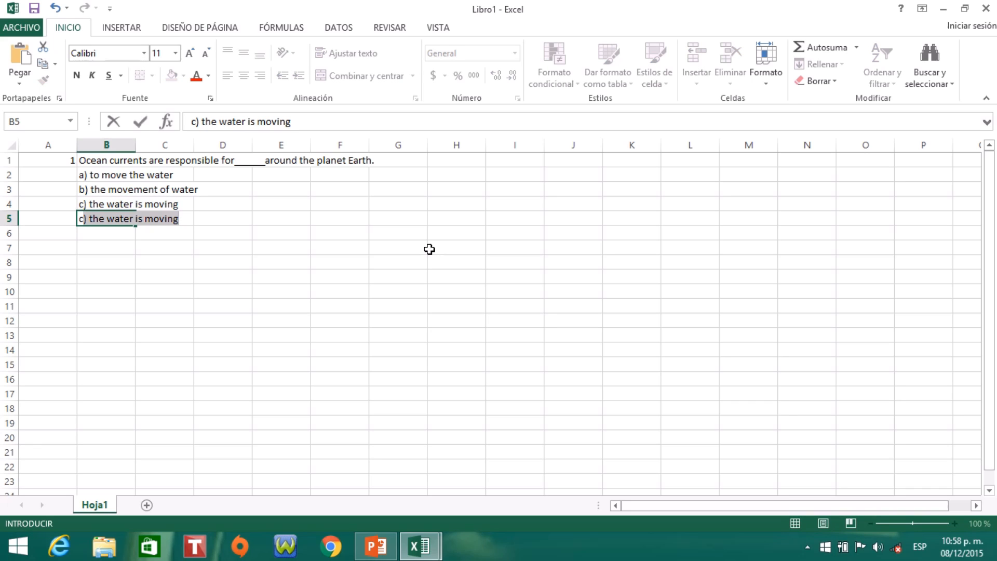
pyautogui.press('BackSpace')
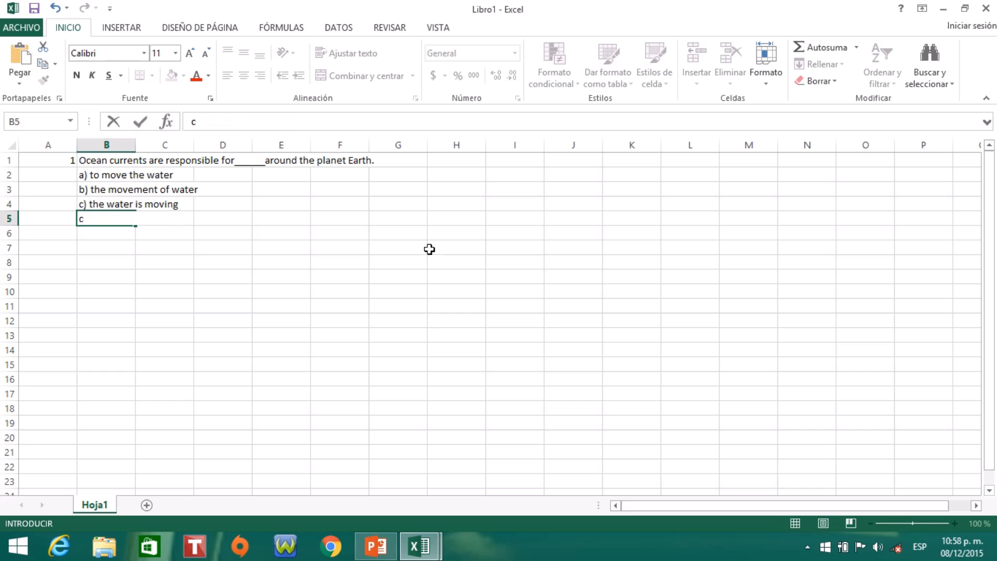
pyautogui.press('BackSpace')
pyautogui.write('d) have moved ')
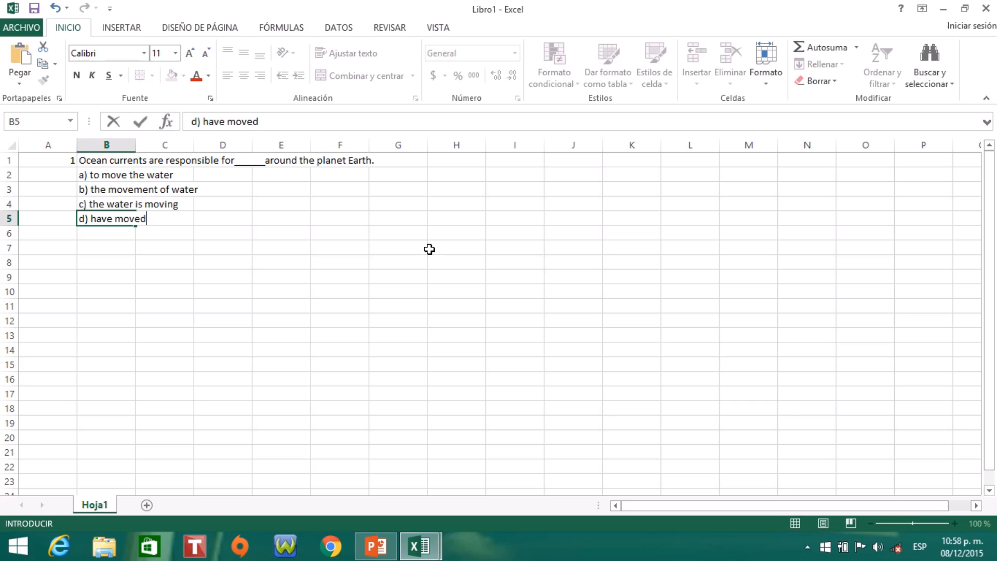
pyautogui.write('water')
pyautogui.hotkey('ctrl', 'Return')
pyautogui.press('Return')
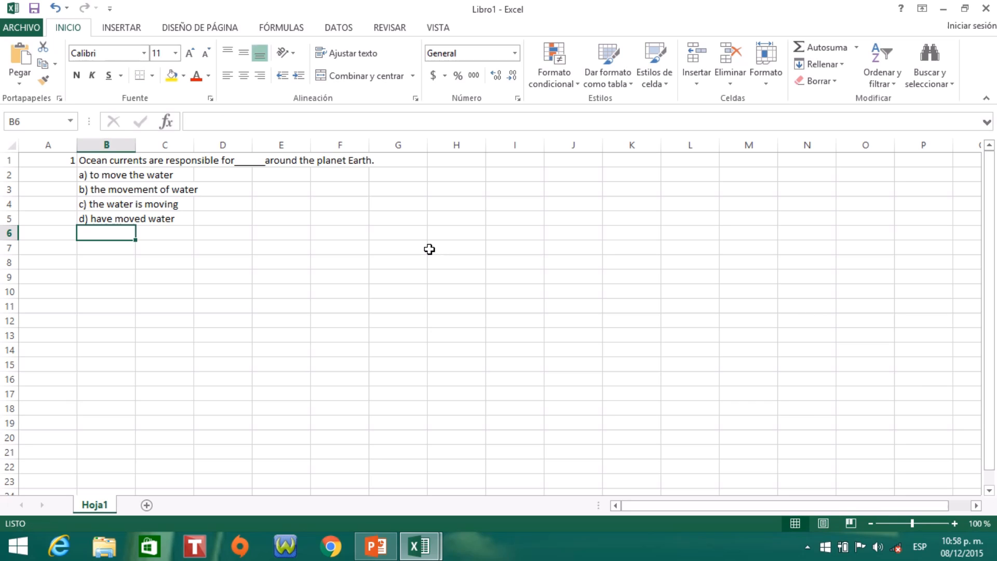
# - Auto-fit the width of column B to the question text
pyautogui.click(113, 175)
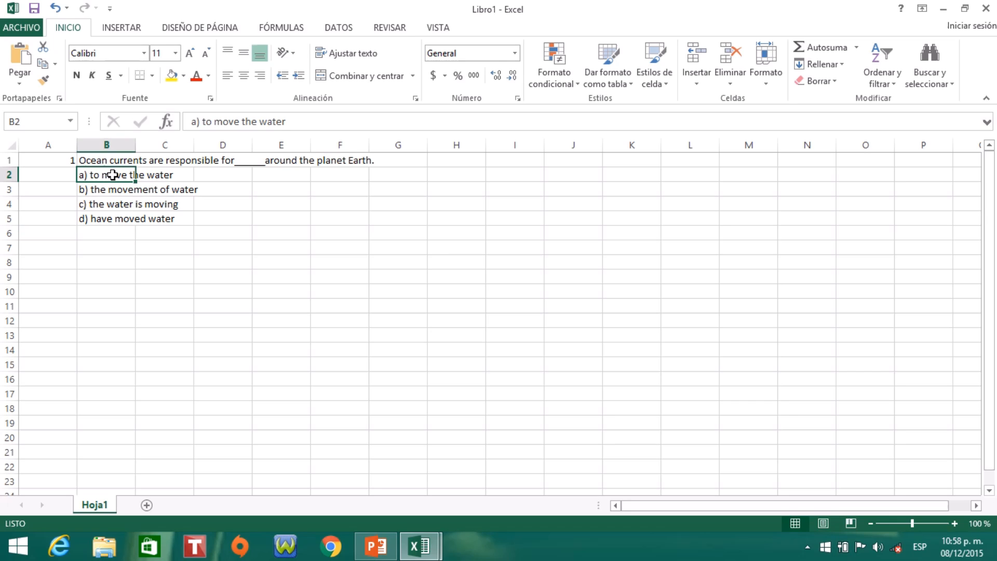
pyautogui.moveTo(136, 146); pyautogui.dragTo(136, 146)
pyautogui.doubleClick(136, 146)
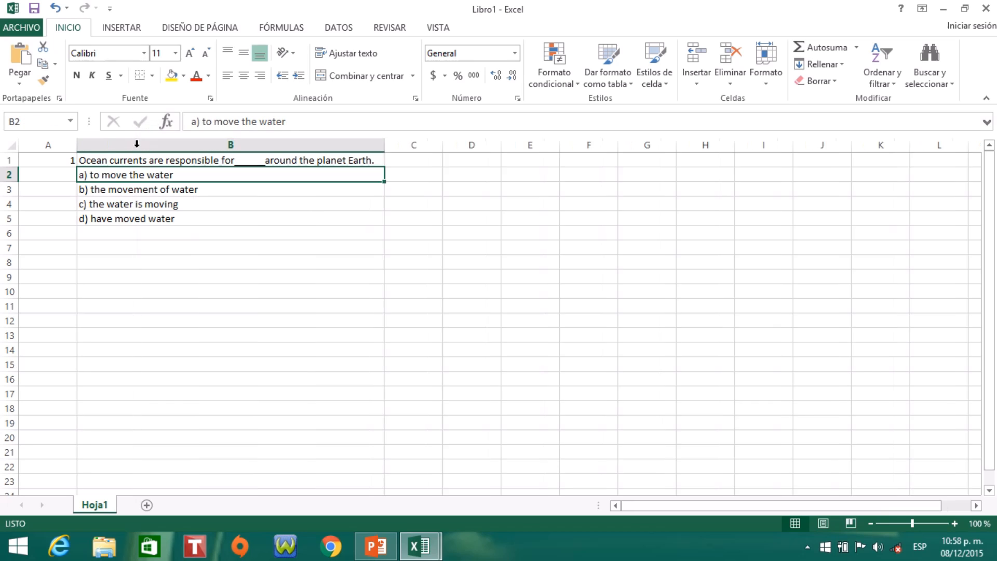
pyautogui.click(217, 233)
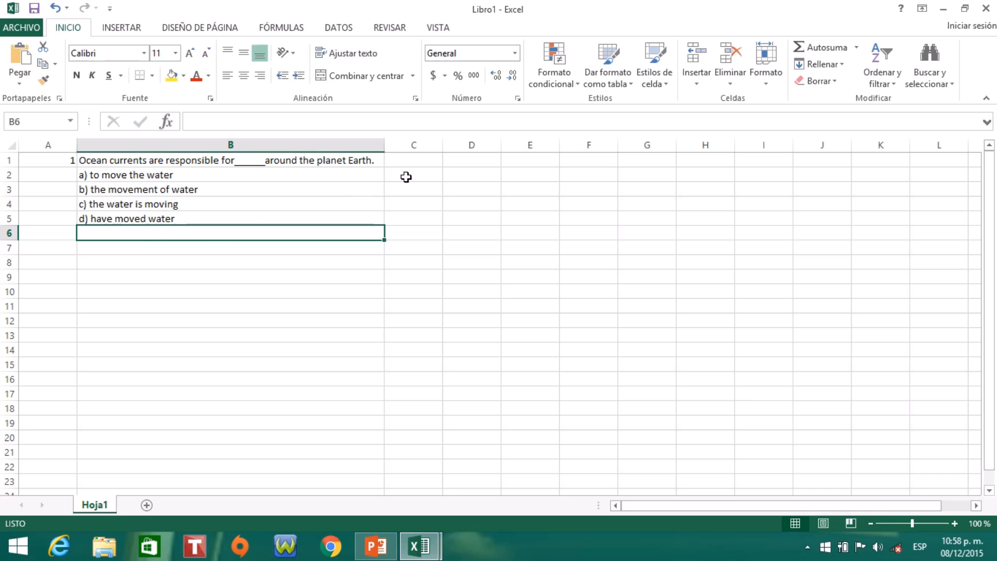
# - Start an SI formula in cell D1 with the logical test C1="B"
pyautogui.click(454, 160)
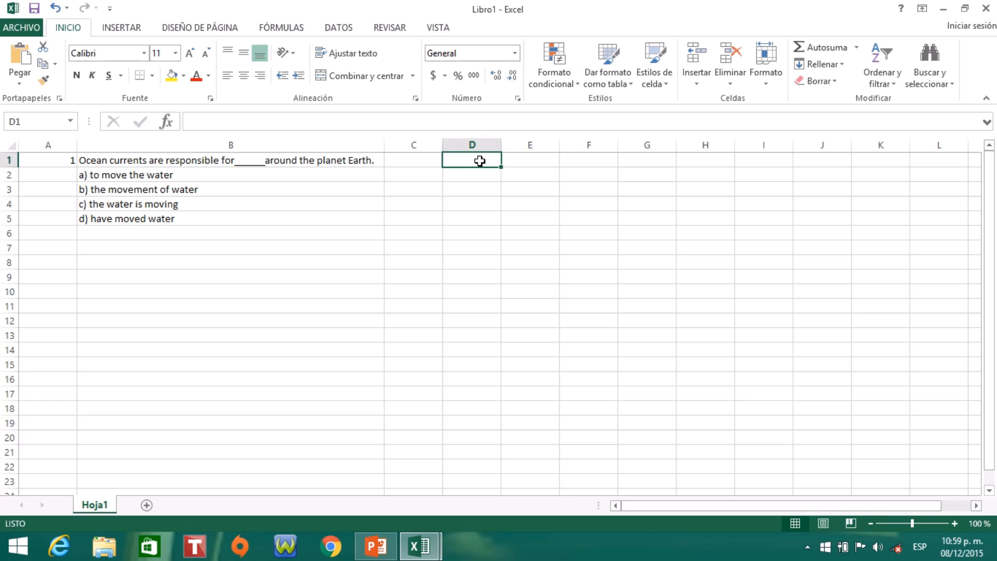
pyautogui.click(411, 160)
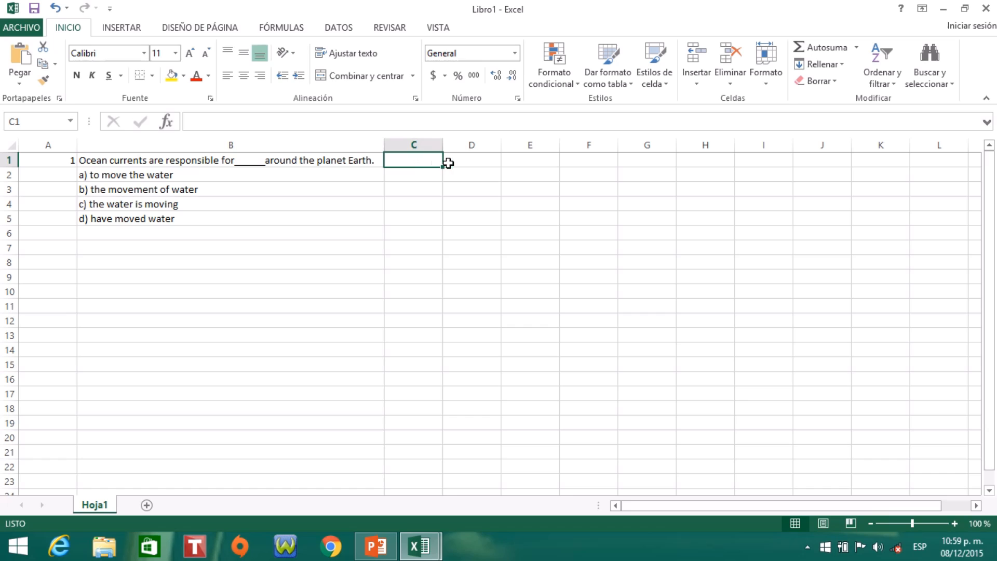
pyautogui.click(469, 161)
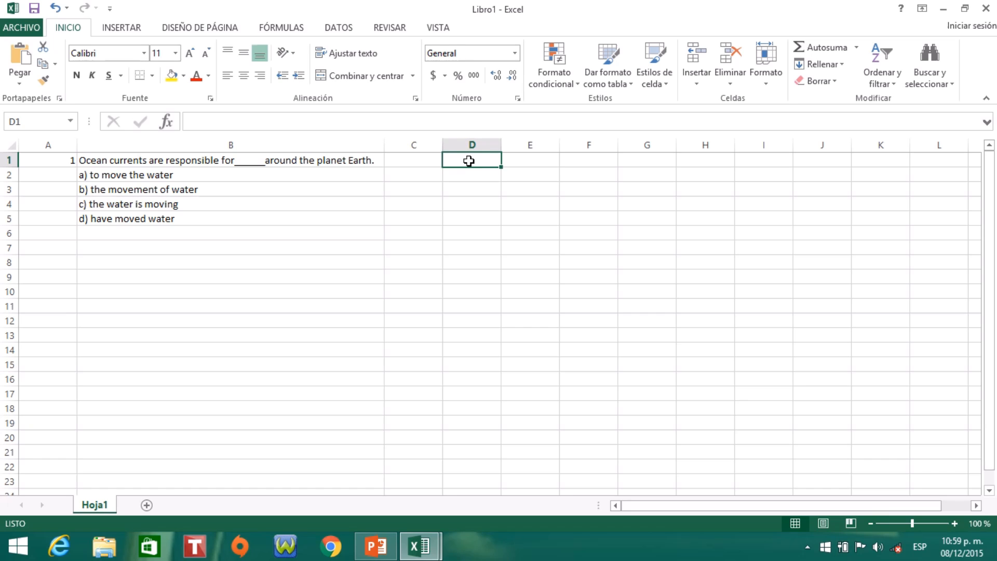
pyautogui.doubleClick(469, 161)
pyautogui.write('=')
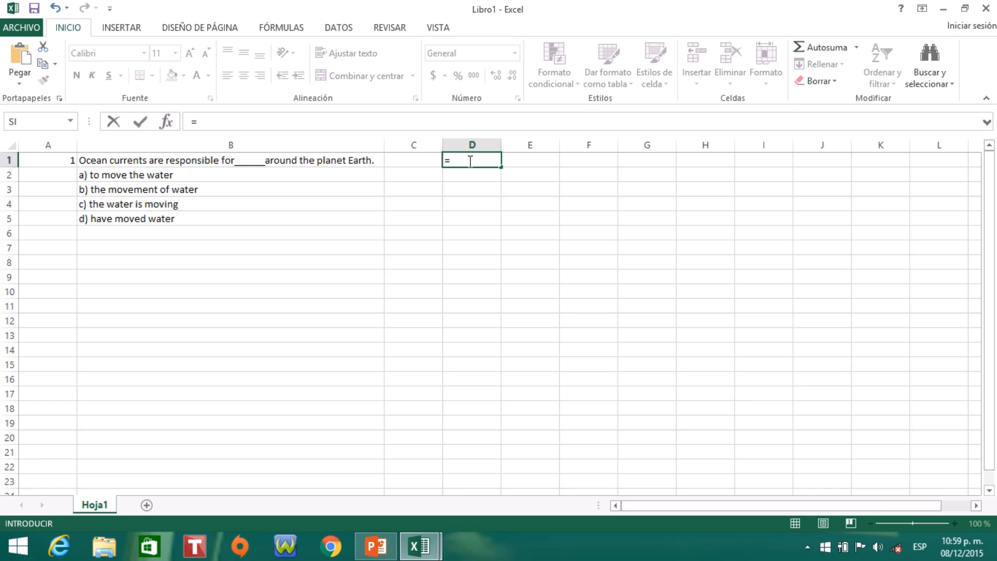
pyautogui.write('S')
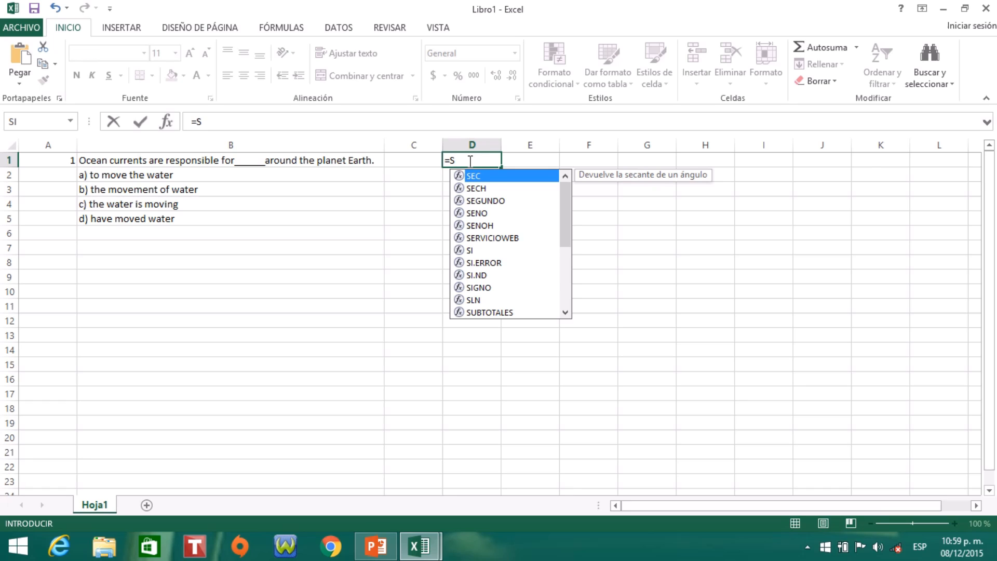
pyautogui.write('I(')
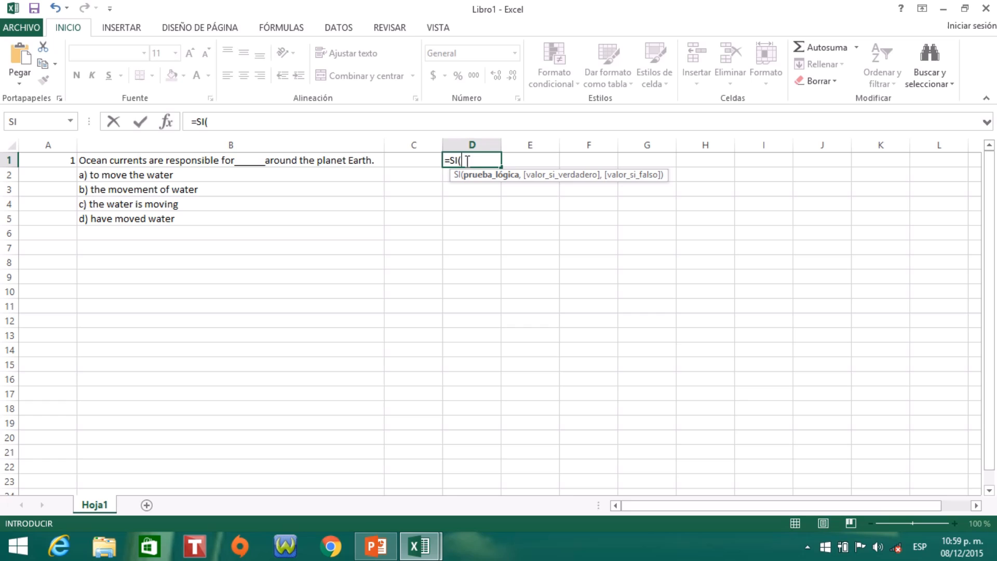
pyautogui.click(416, 160)
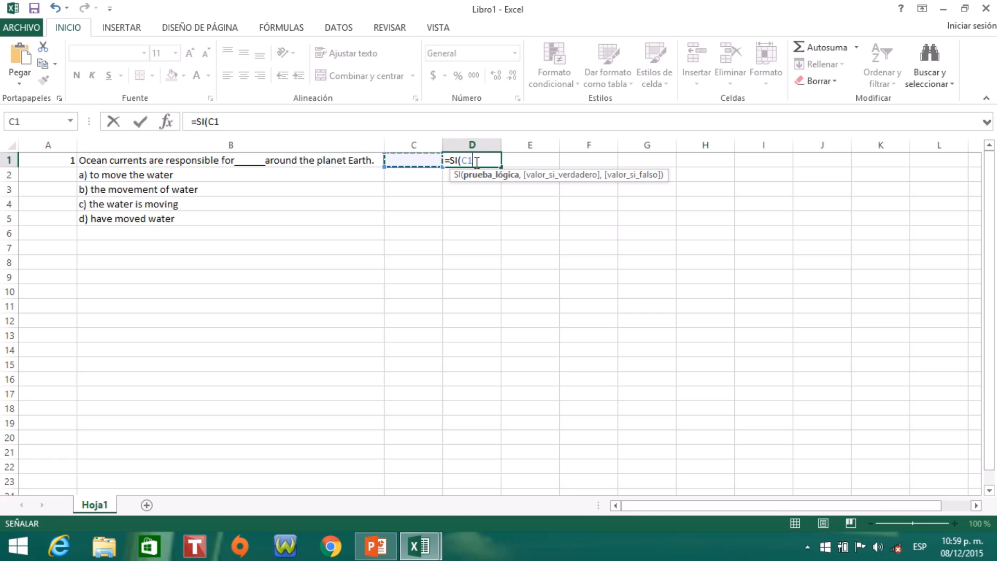
pyautogui.write('=')
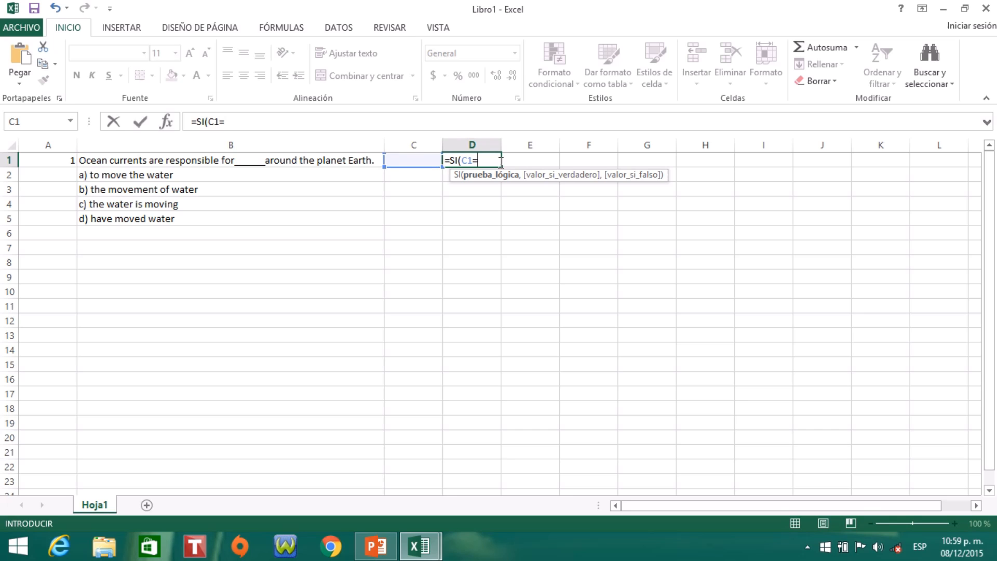
pyautogui.write('"')
pyautogui.write('B",')
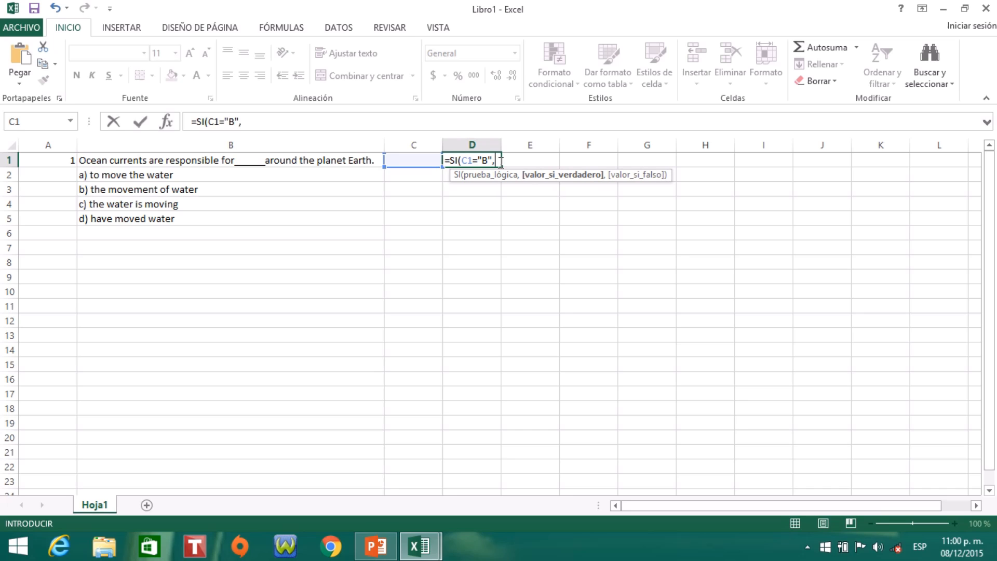
pyautogui.write('"')
# - Add "You´re awesome!" as the formula's value if true
pyautogui.write('Yp')
pyautogui.press('BackSpace')
pyautogui.write('ou´re a')
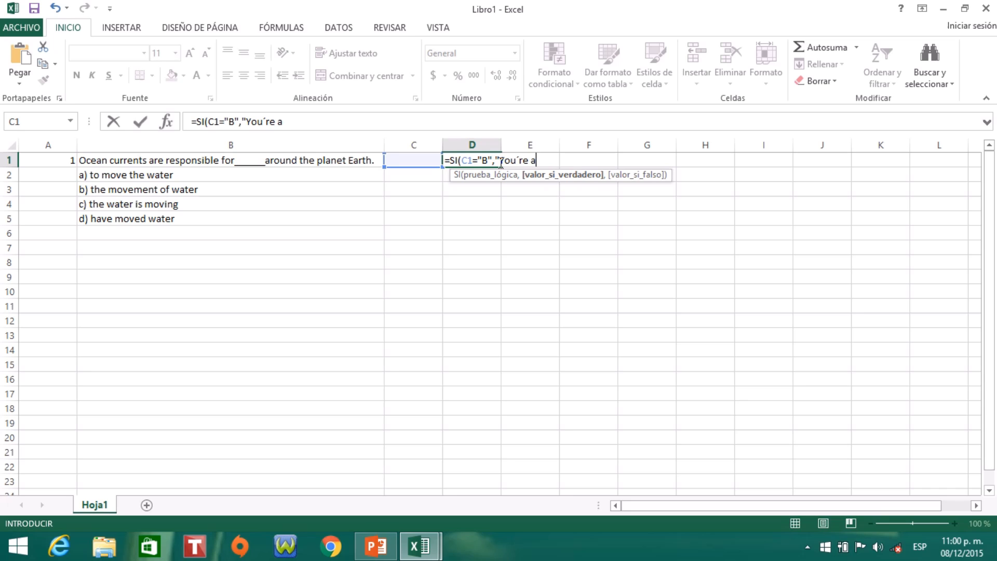
pyautogui.write('wesome!')
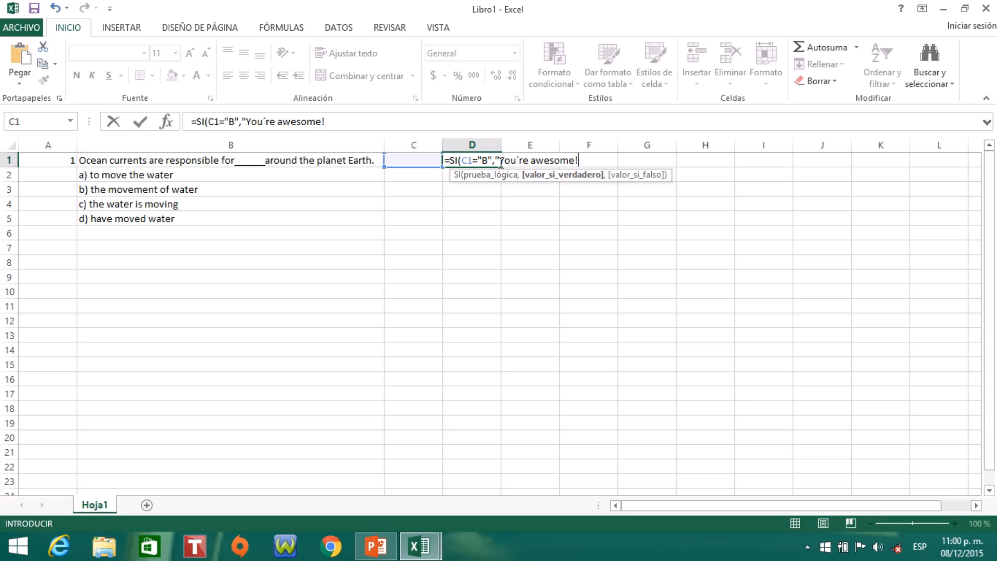
pyautogui.write('",')
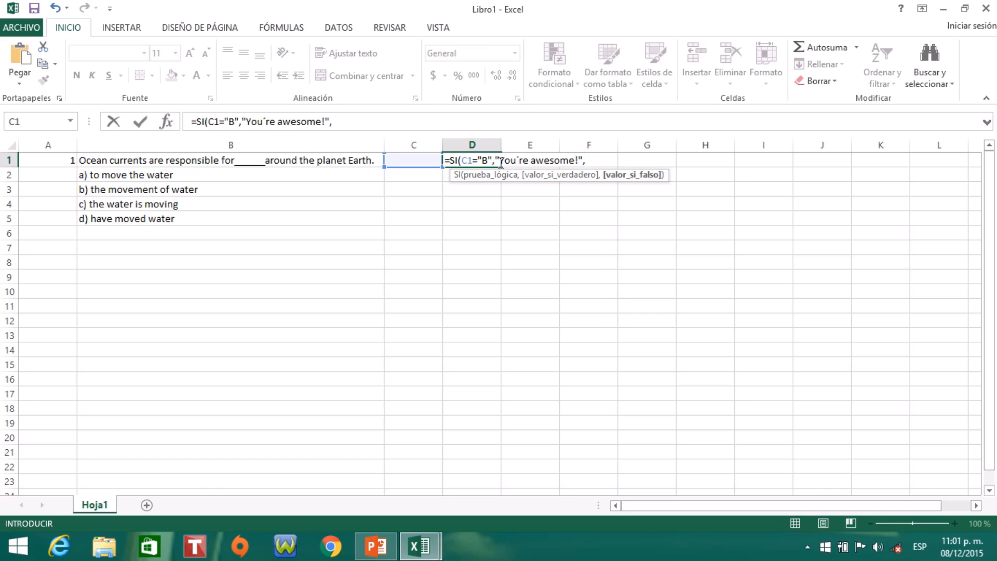
# - Nest a second SI function as the value if false, with the logical test C1="A"
pyautogui.write('I')
pyautogui.press('BackSpace')
pyautogui.write('S')
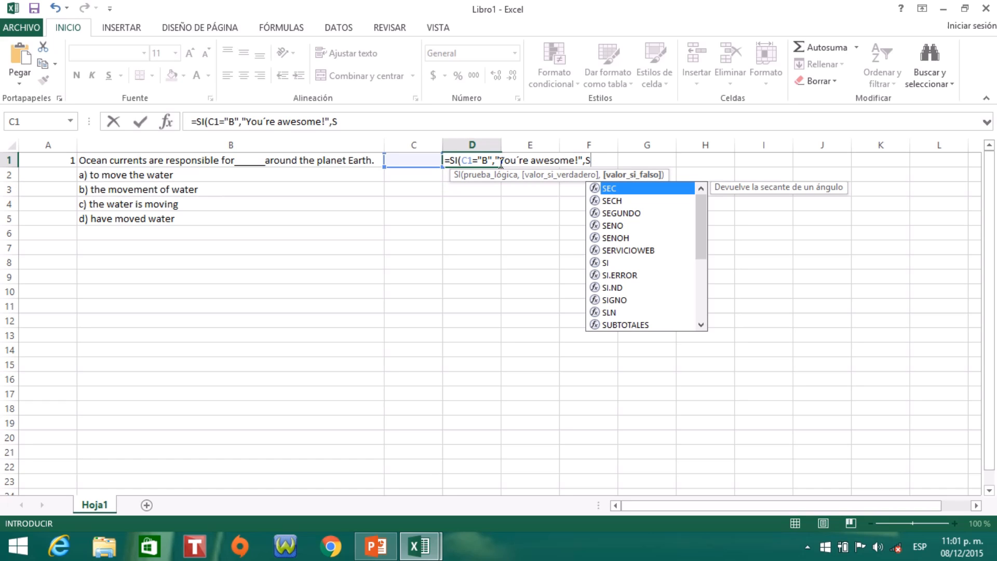
pyautogui.write('I')
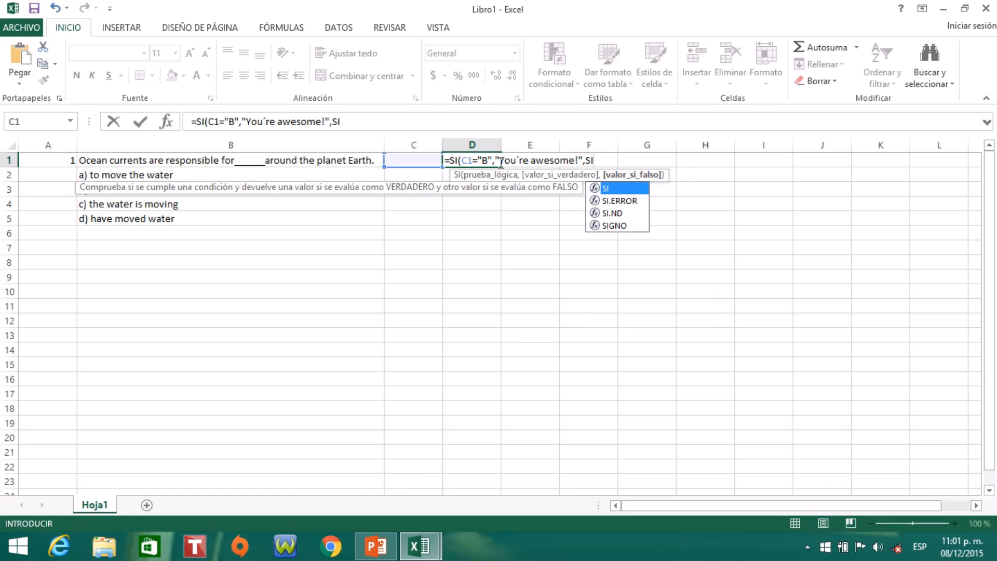
pyautogui.write('(')
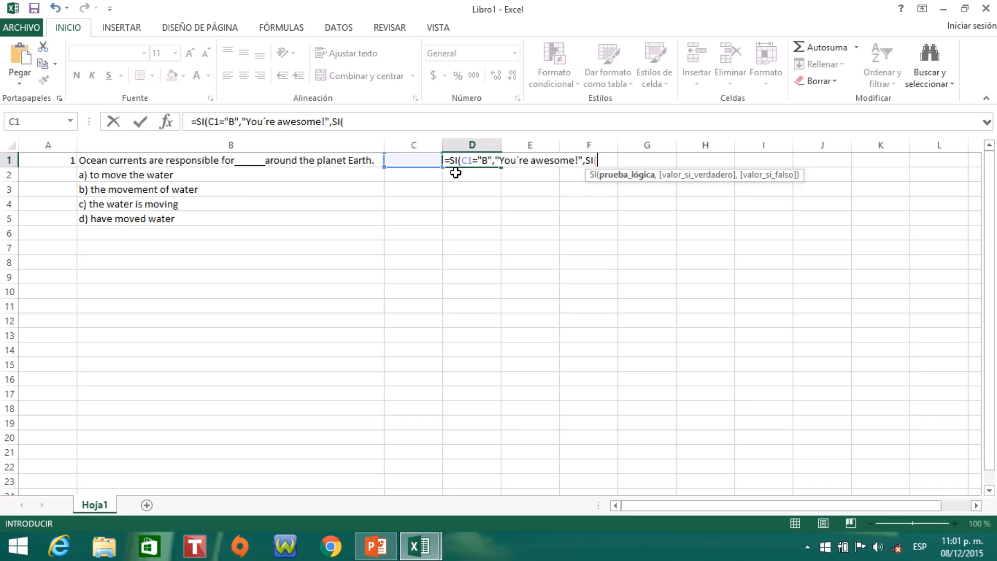
pyautogui.click(411, 160)
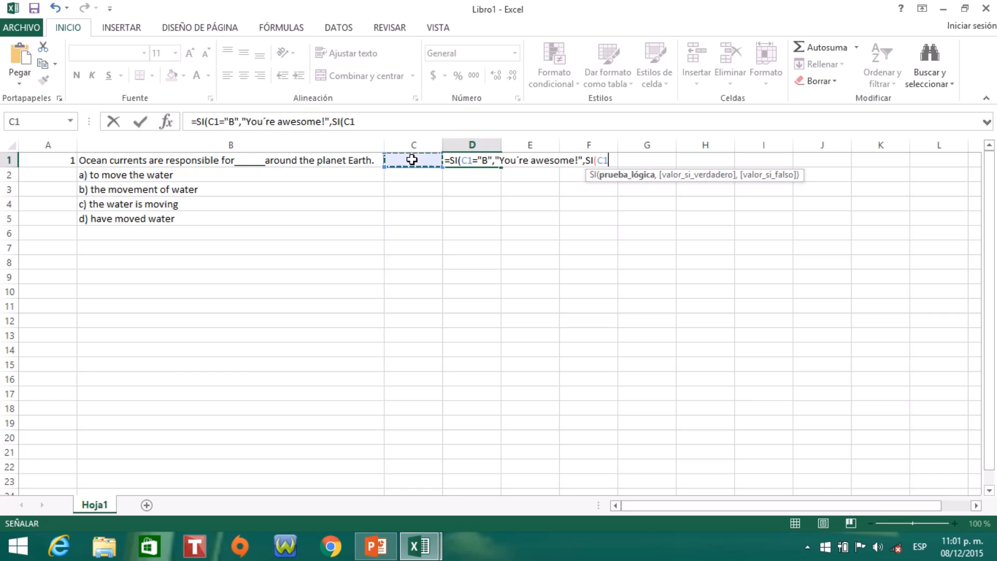
pyautogui.write('=')
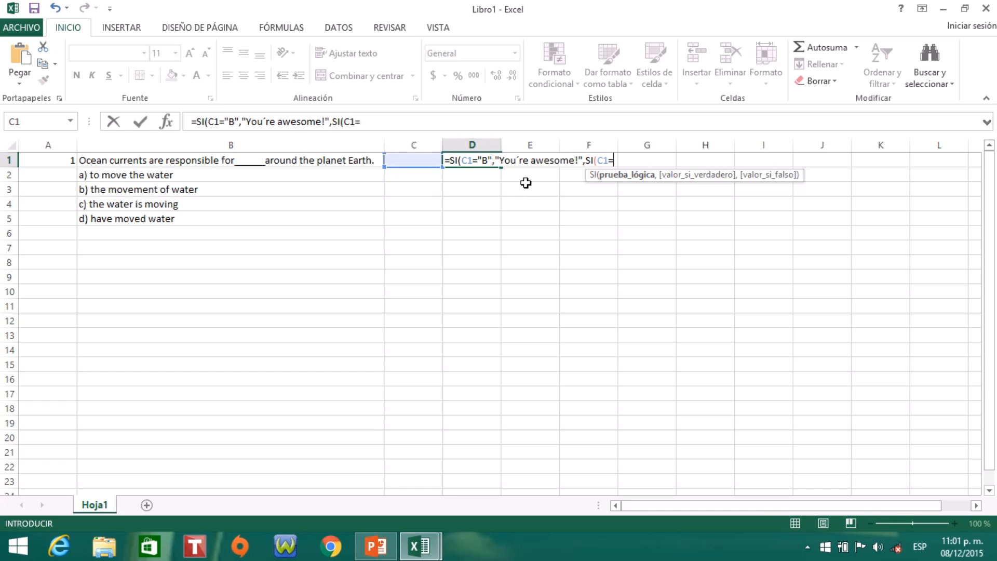
pyautogui.write('"')
pyautogui.write('A",')
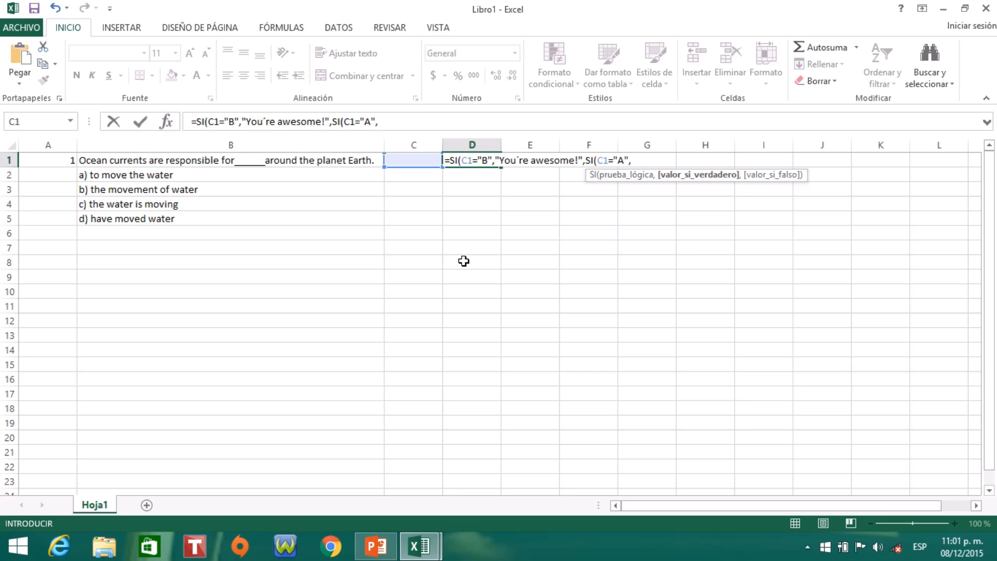
pyautogui.write('"')
# - Add "Oops!" as the nested SI function's value if true
pyautogui.write('Oopa')
pyautogui.press('BackSpace')
pyautogui.write('s!')
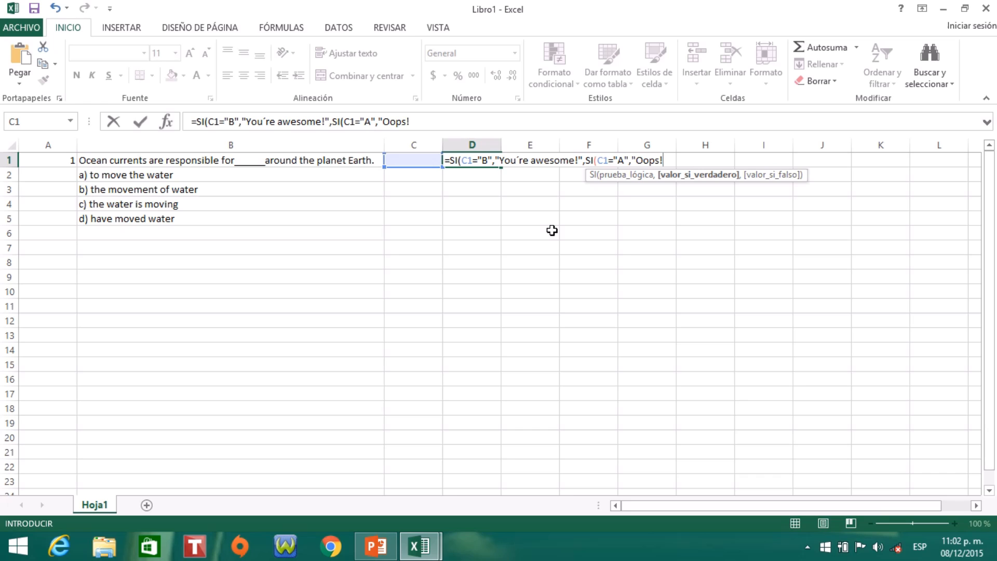
pyautogui.write('",O')
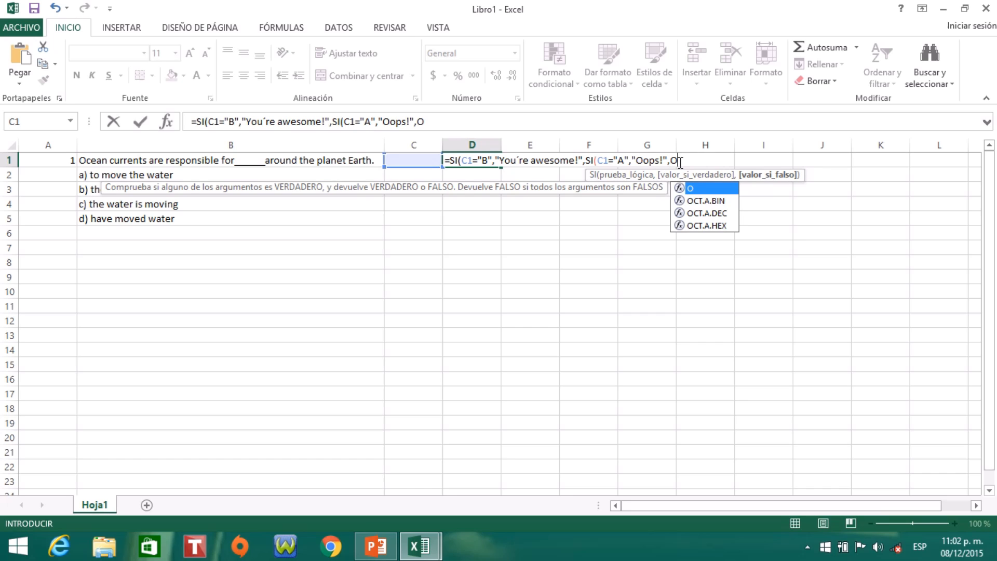
# - Add "Oops!" as the nested SI function's value if false, close both functions and commit the formula in D1
pyautogui.press('BackSpace')
pyautogui.write('"Oo')
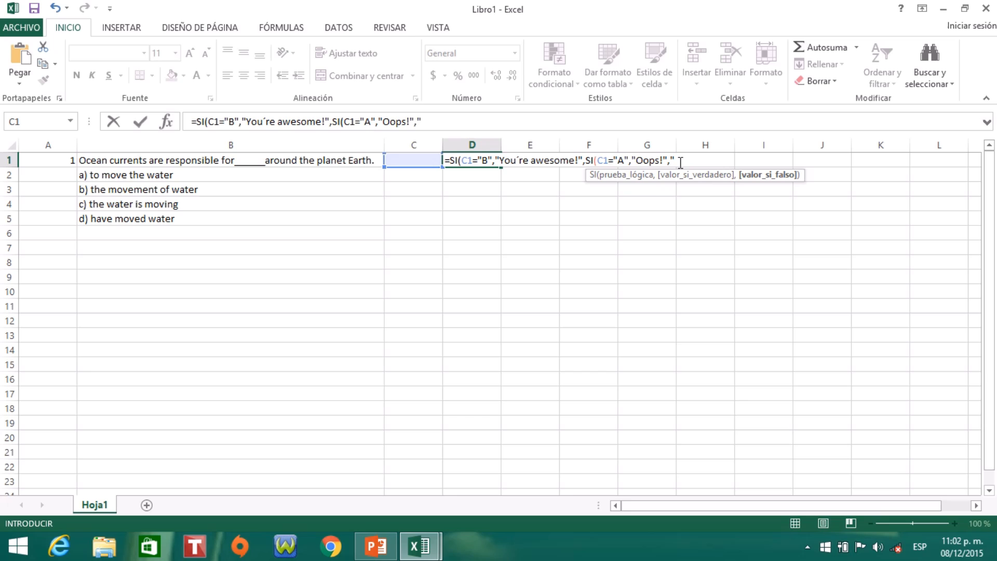
pyautogui.write('ps!"')
pyautogui.write('))')
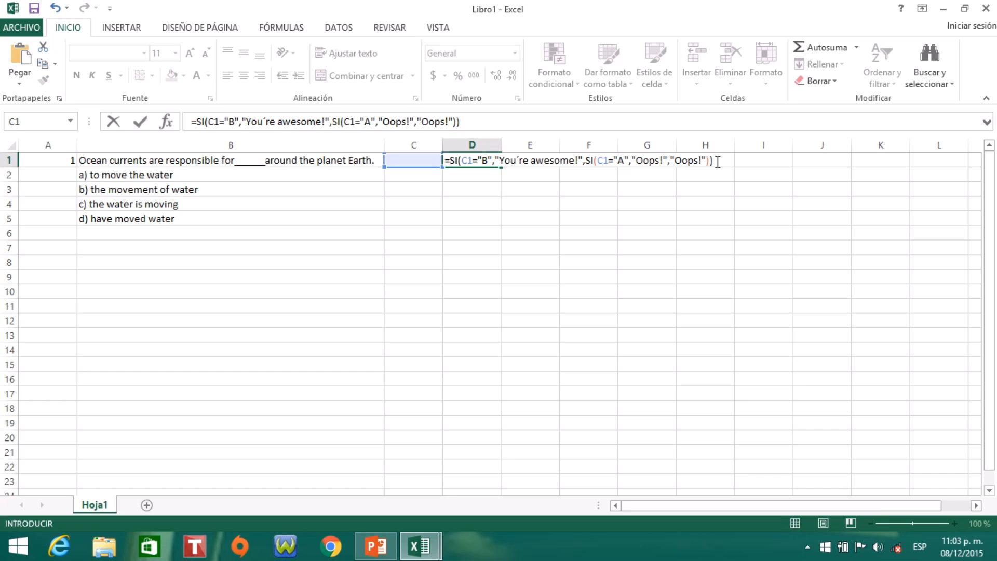
pyautogui.click(669, 161)
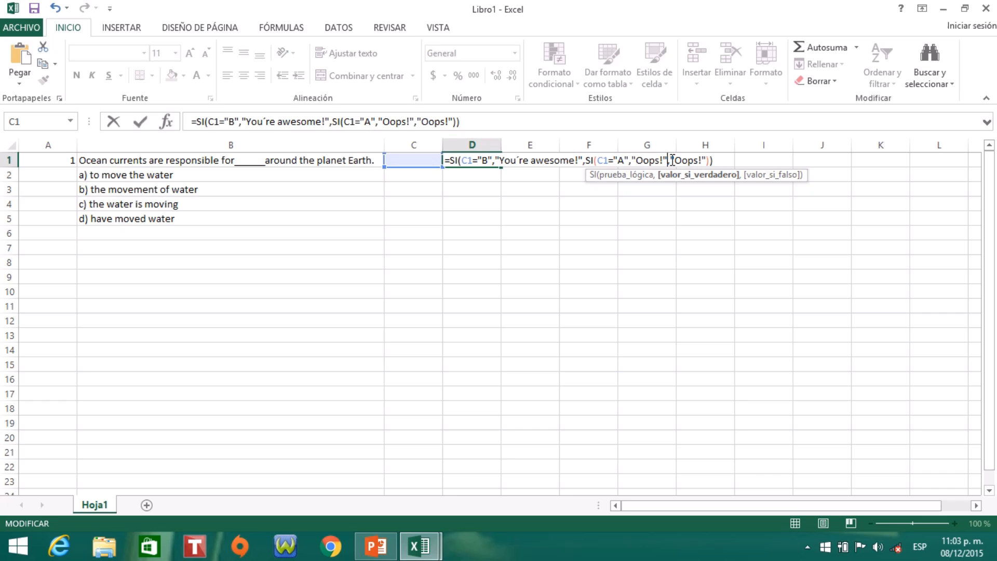
pyautogui.press('Right')
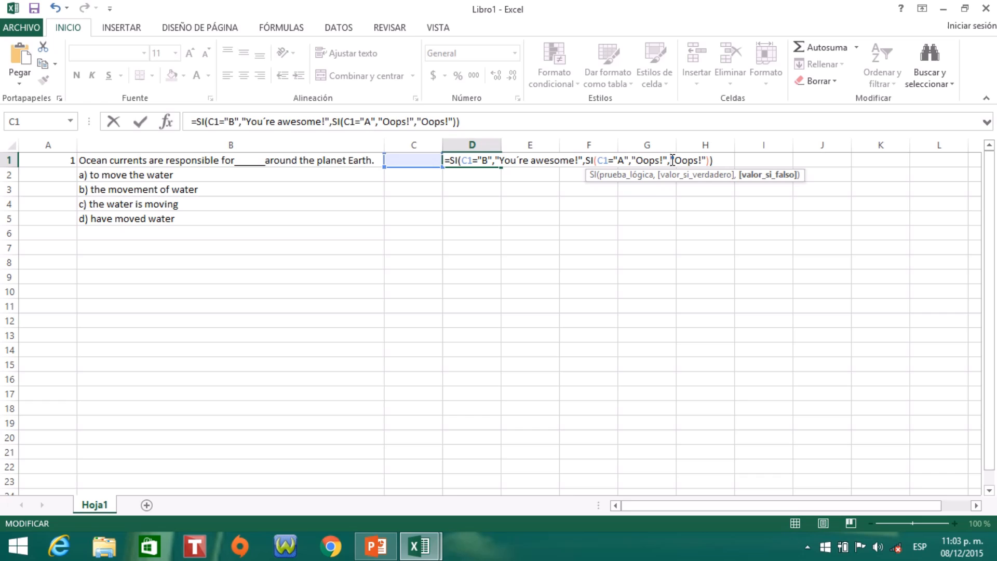
pyautogui.click(724, 161)
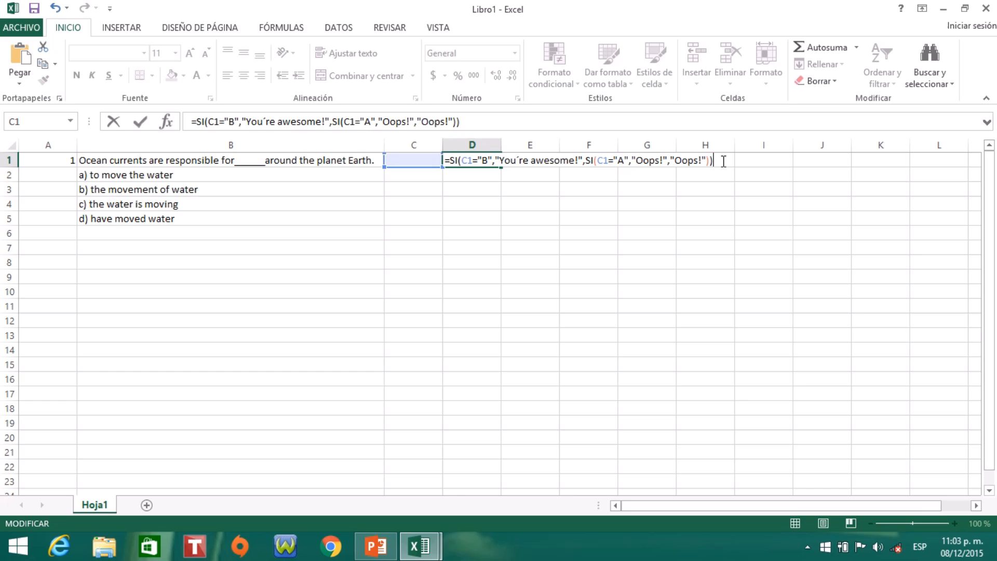
pyautogui.press('Return')
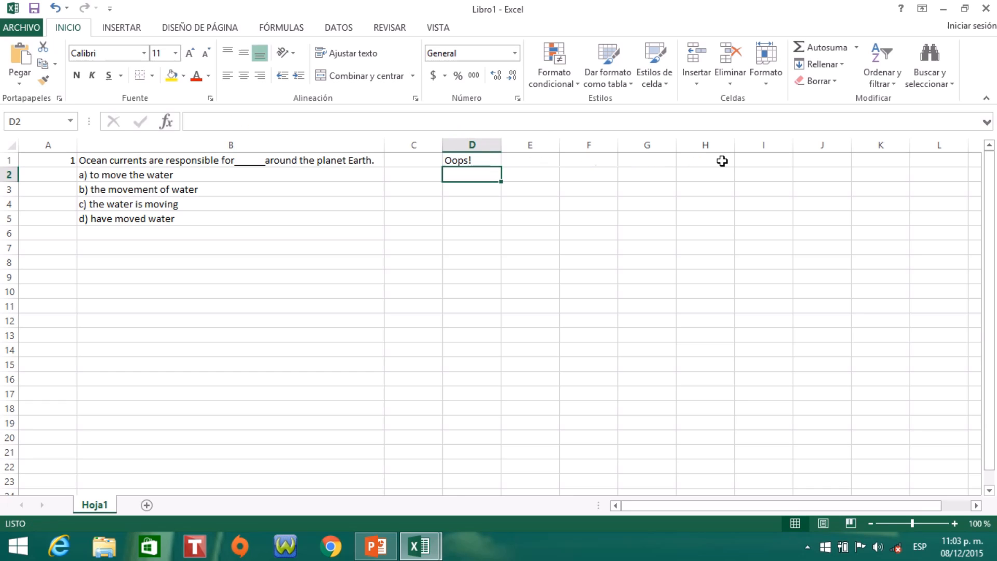
# - Enter the answer "b" in cell C1 and widen column D to fit the feedback text
pyautogui.click(478, 159)
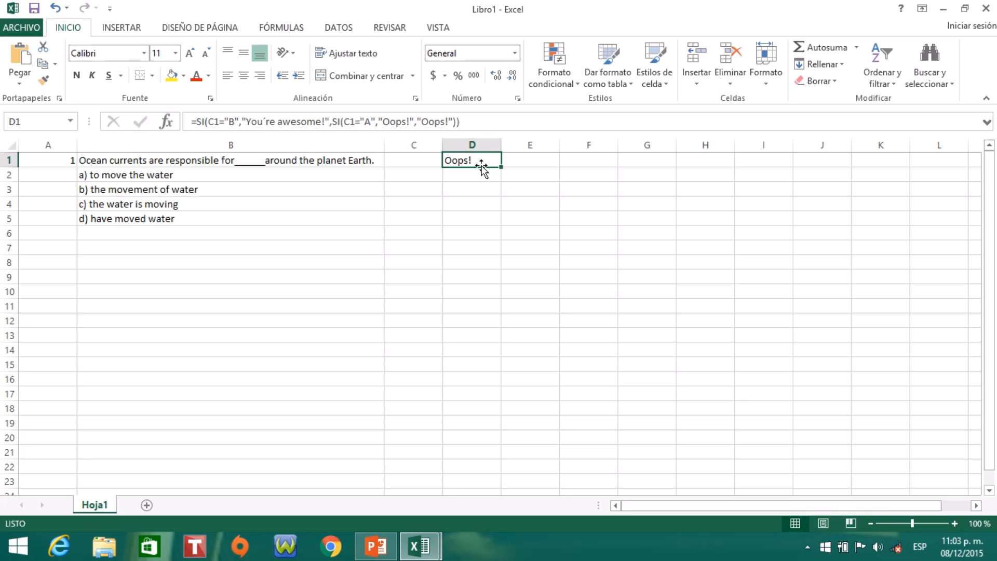
pyautogui.click(414, 159)
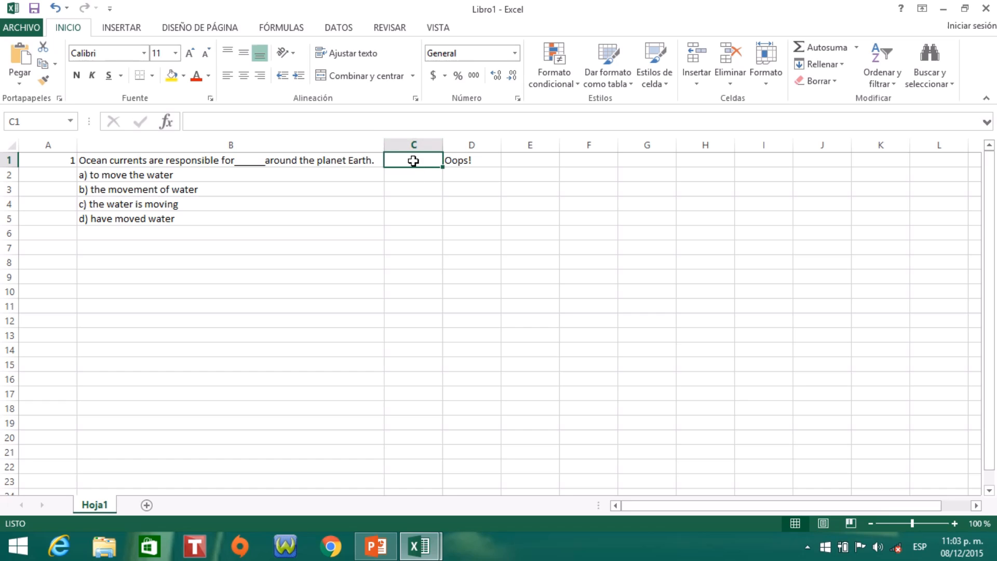
pyautogui.write('b')
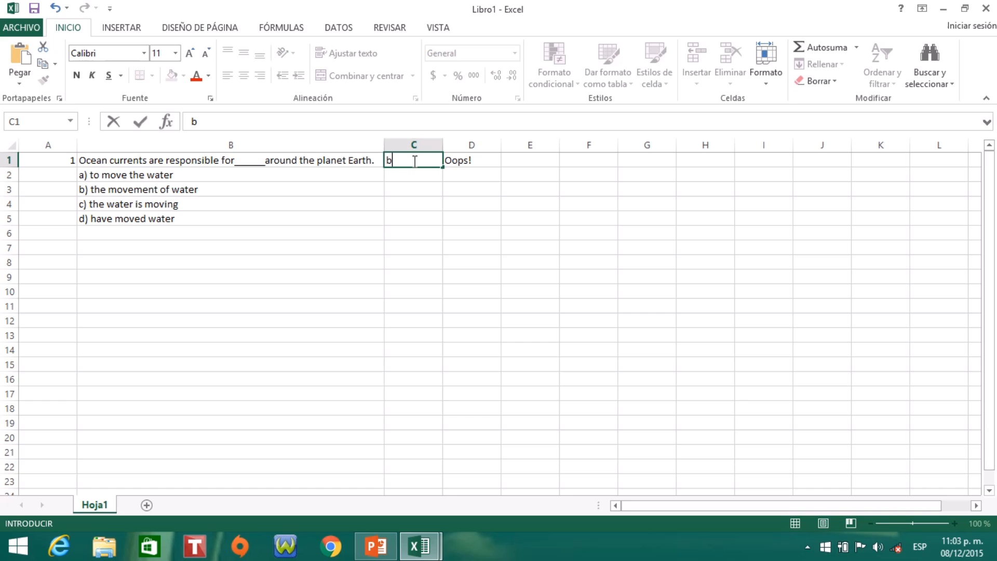
pyautogui.press('Return')
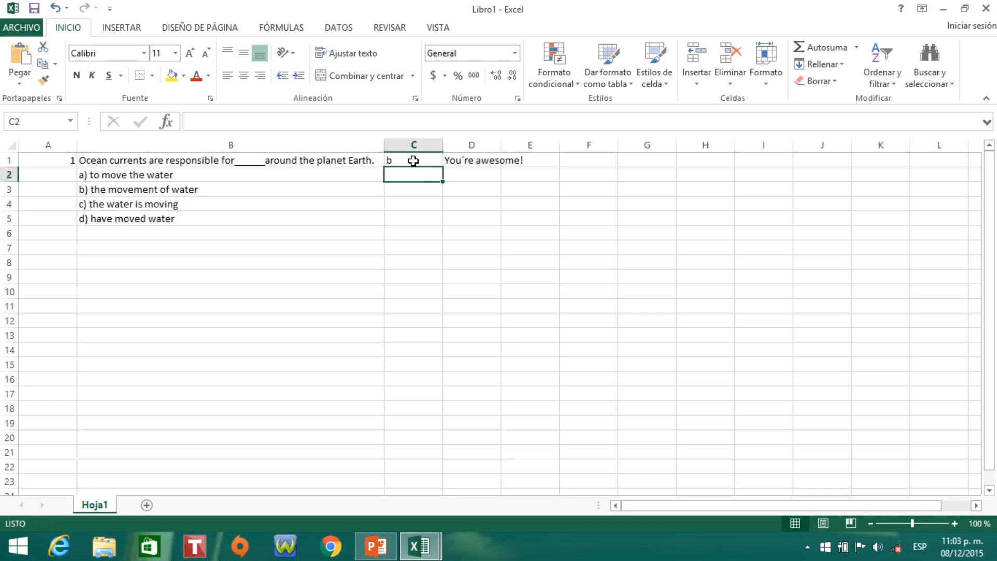
pyautogui.moveTo(502, 141); pyautogui.dragTo(527, 142)
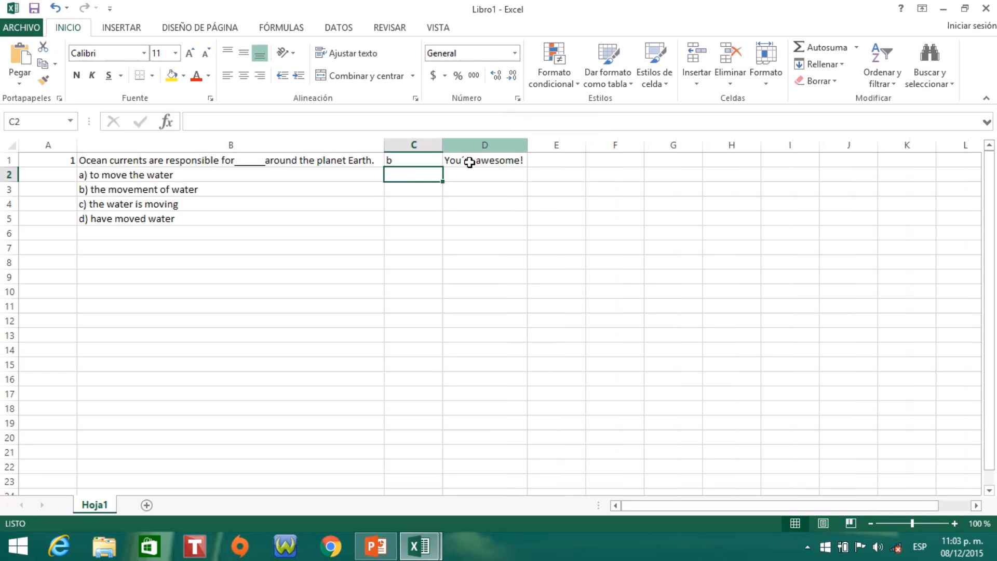
# - Test the feedback formula with wrong answers by replacing the answer in cell C1 with "c" and finally "d"
pyautogui.click(412, 162)
pyautogui.write('c')
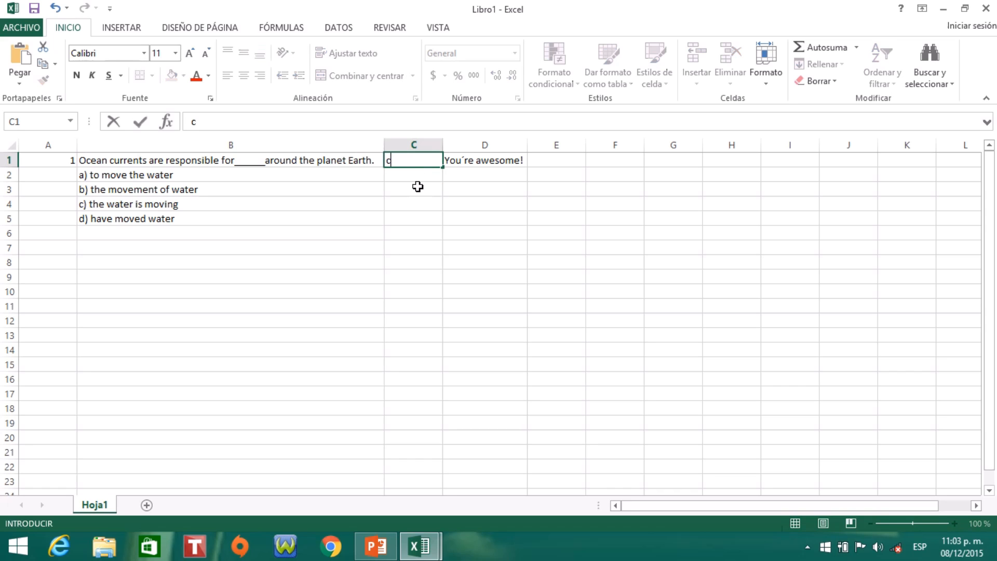
pyautogui.press('Return')
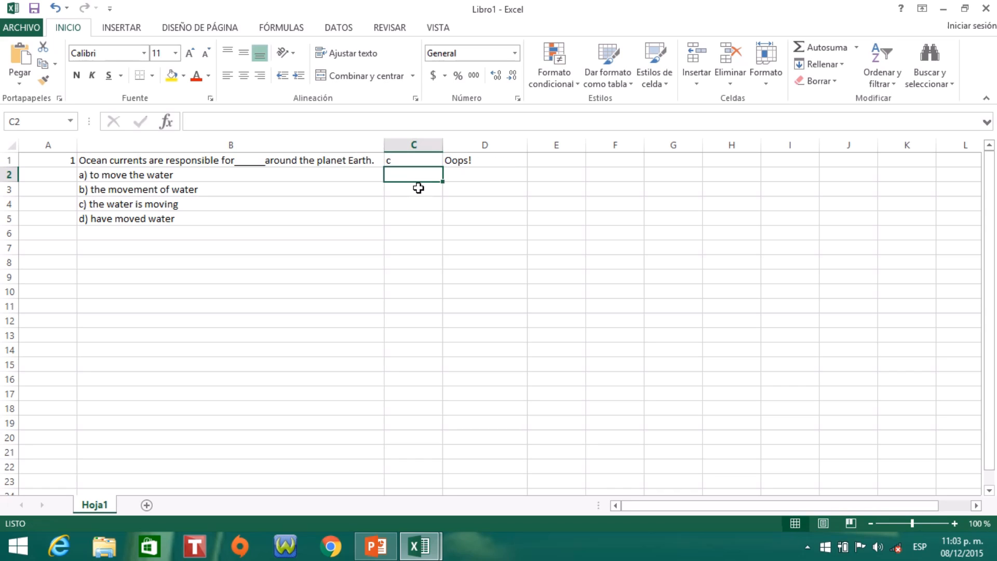
pyautogui.click(413, 160)
pyautogui.press('BackSpace')
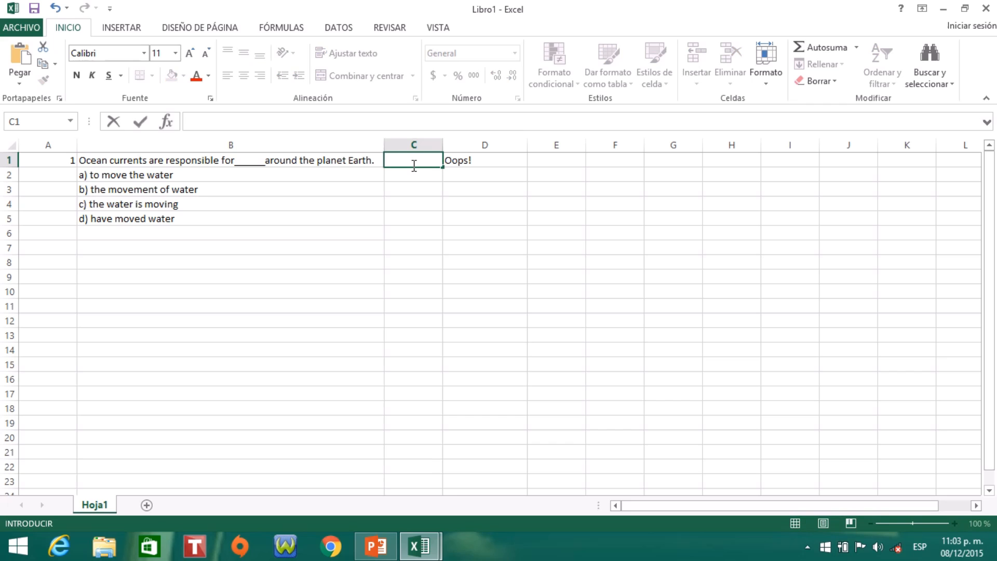
pyautogui.write('d')
pyautogui.press('Return')
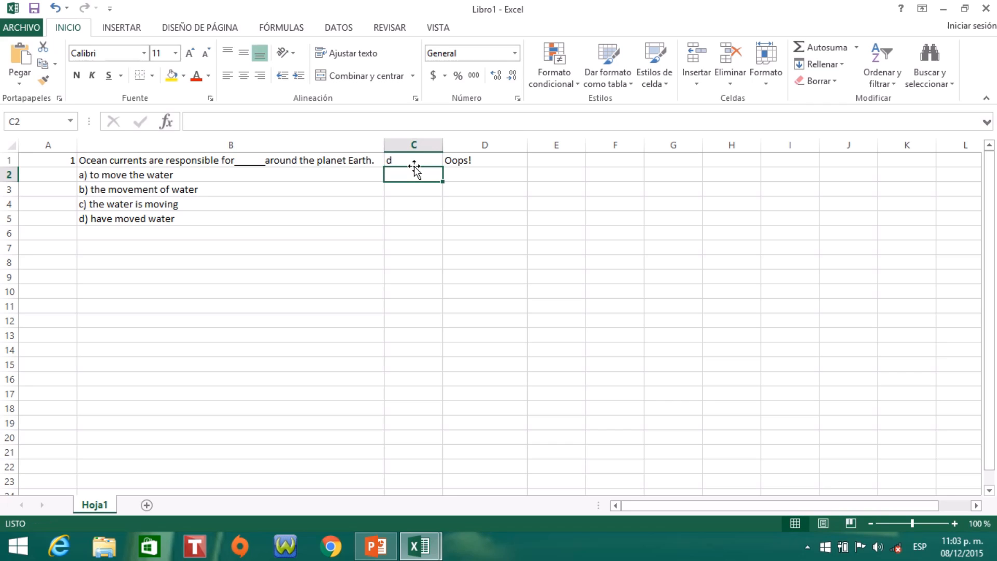
# - Test the feedback formula by entering the answer "a" in cell C1 and finally the correct answer "b"
pyautogui.click(415, 160)
pyautogui.write('a')
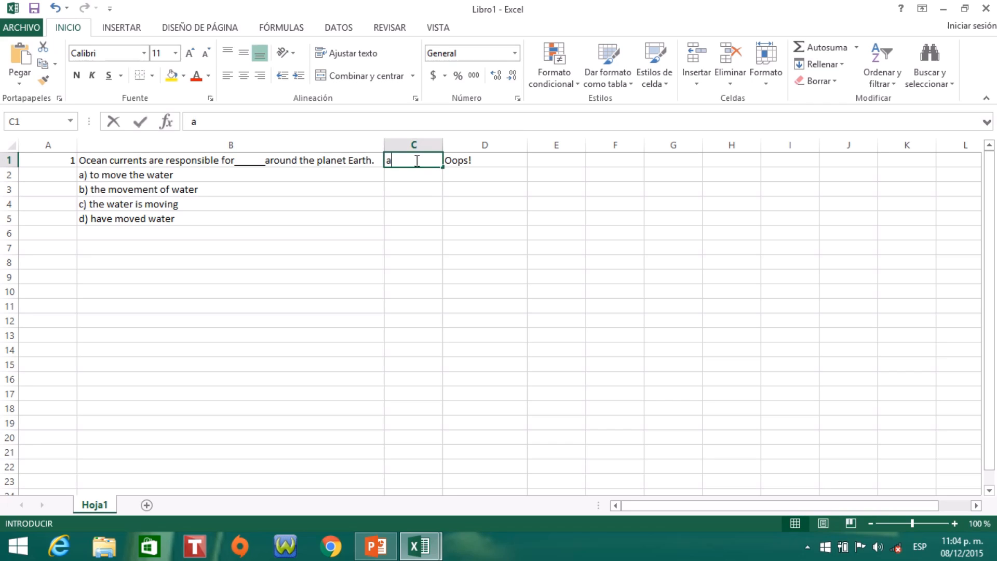
pyautogui.press('Return')
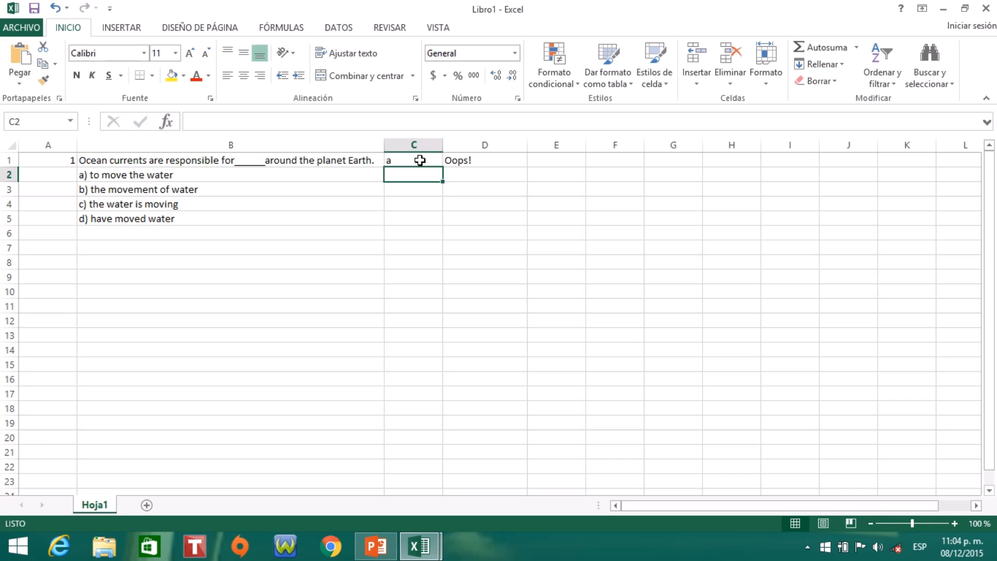
pyautogui.click(420, 161)
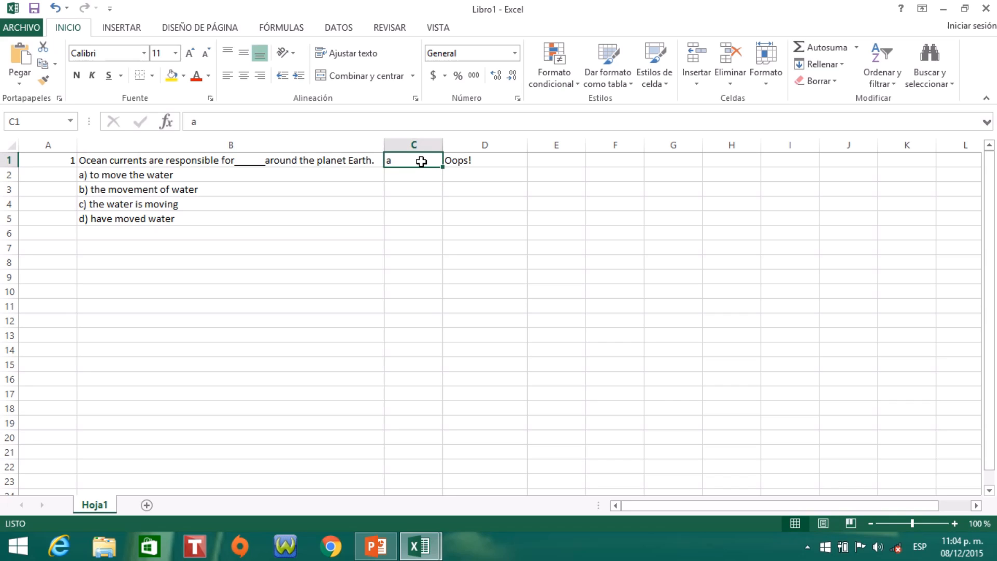
pyautogui.write('b')
pyautogui.press('Return')
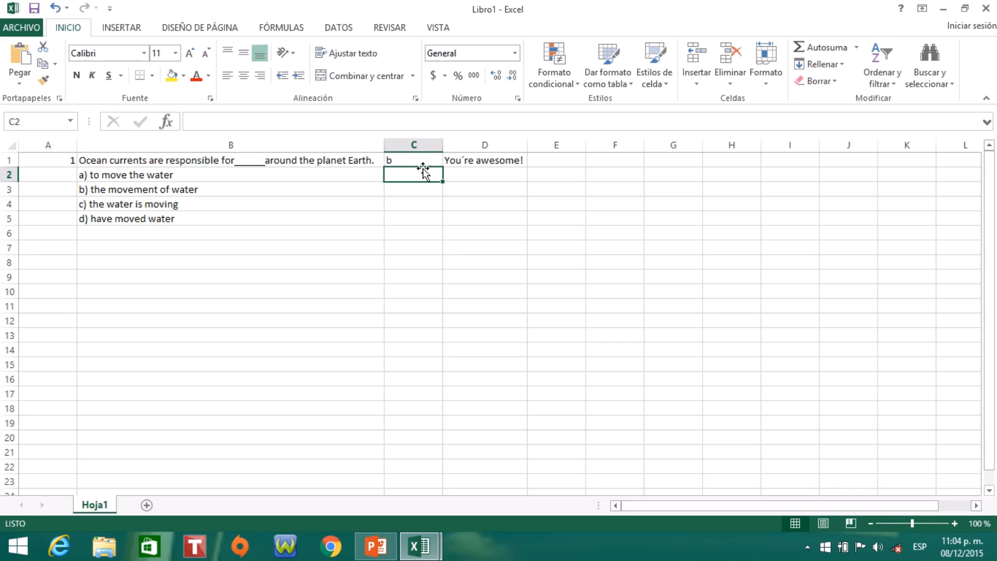
# - Fill the answer cell C1 with the blue theme colour and the feedback cell D1 with the green theme colour
pyautogui.click(433, 159)
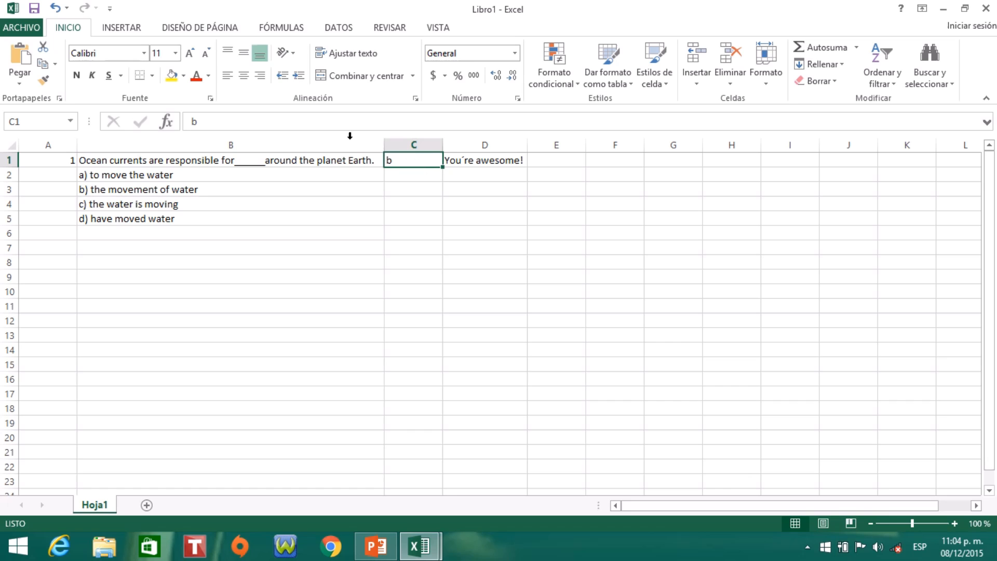
pyautogui.click(183, 77)
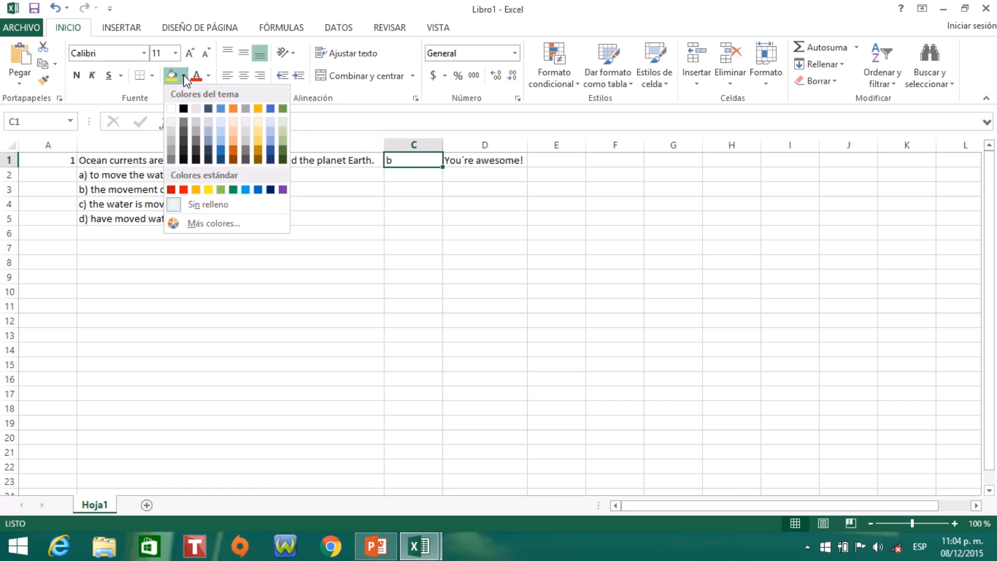
pyautogui.click(270, 109)
pyautogui.click(483, 162)
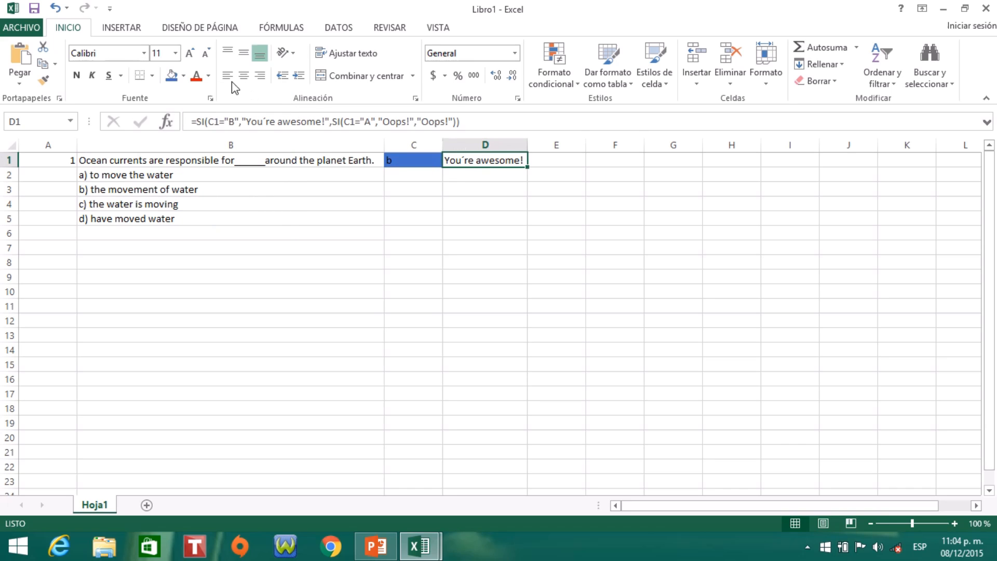
pyautogui.click(183, 76)
pyautogui.click(283, 105)
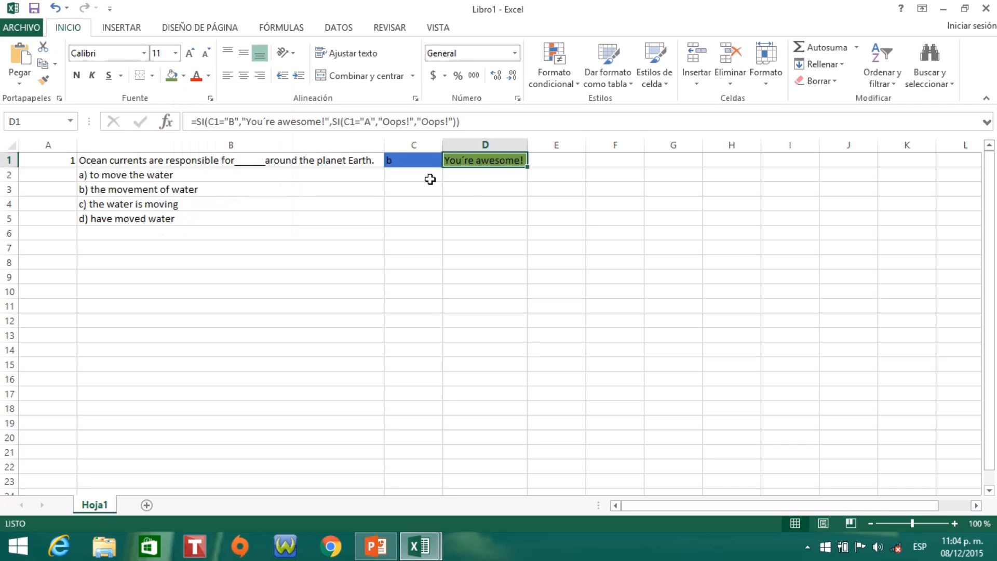
pyautogui.click(532, 172)
pyautogui.click(449, 163)
pyautogui.click(431, 162)
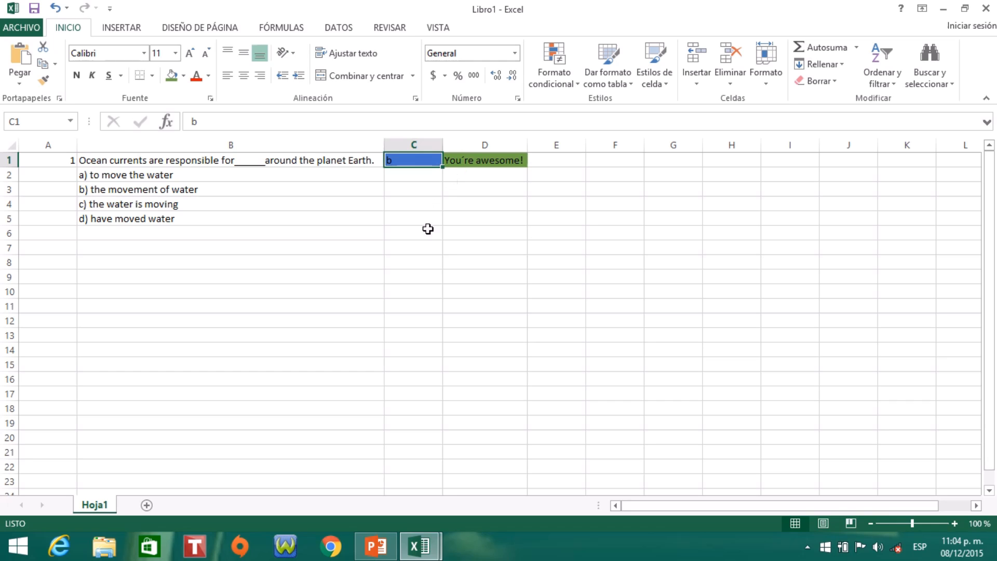
pyautogui.click(67, 248)
pyautogui.moveTo(88, 249); pyautogui.dragTo(192, 245)
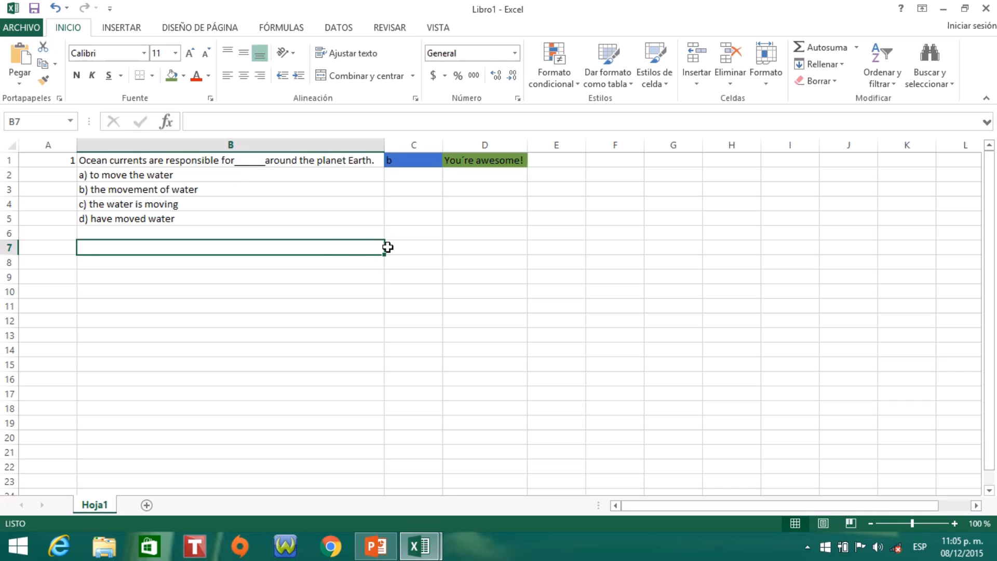
pyautogui.click(422, 250)
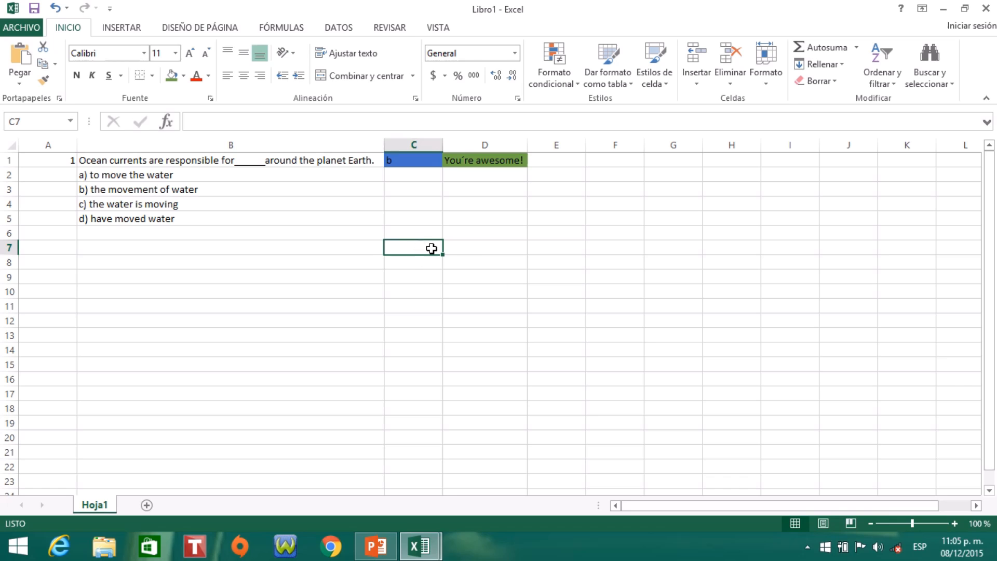
pyautogui.click(476, 242)
# - Unlock the answer cell C1 by turning off the Bloqueada option in its cell protection format
pyautogui.click(428, 161)
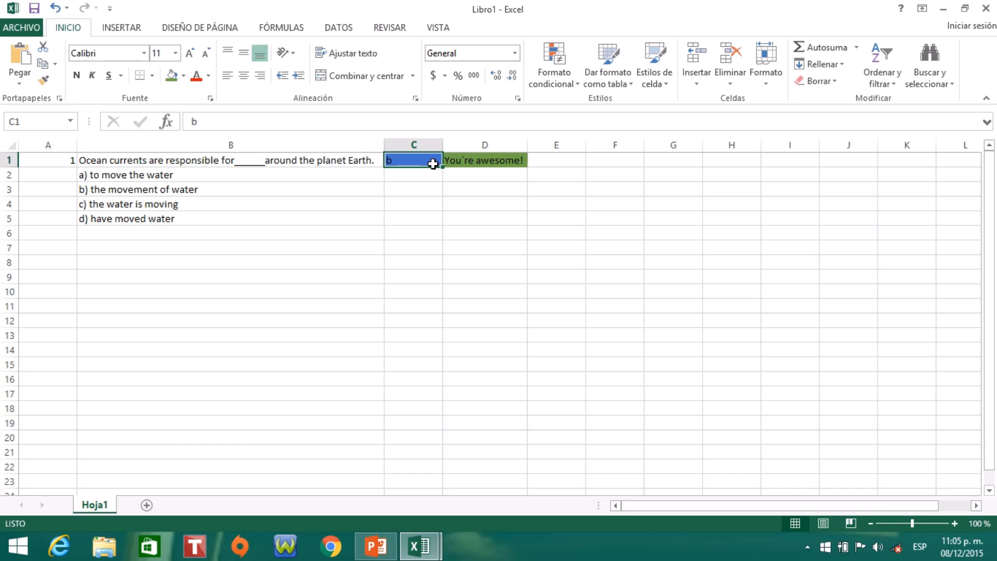
pyautogui.click(518, 98)
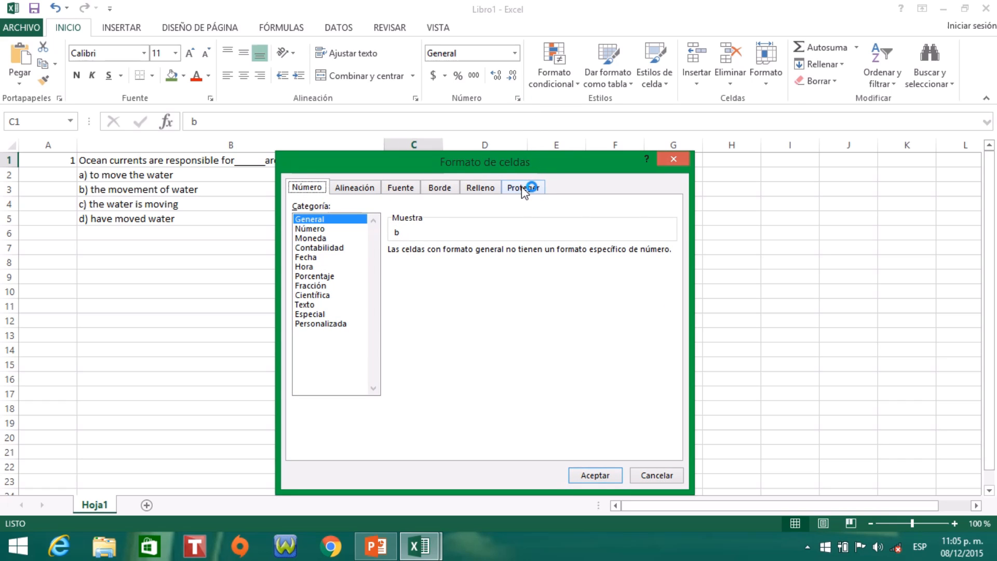
pyautogui.click(523, 189)
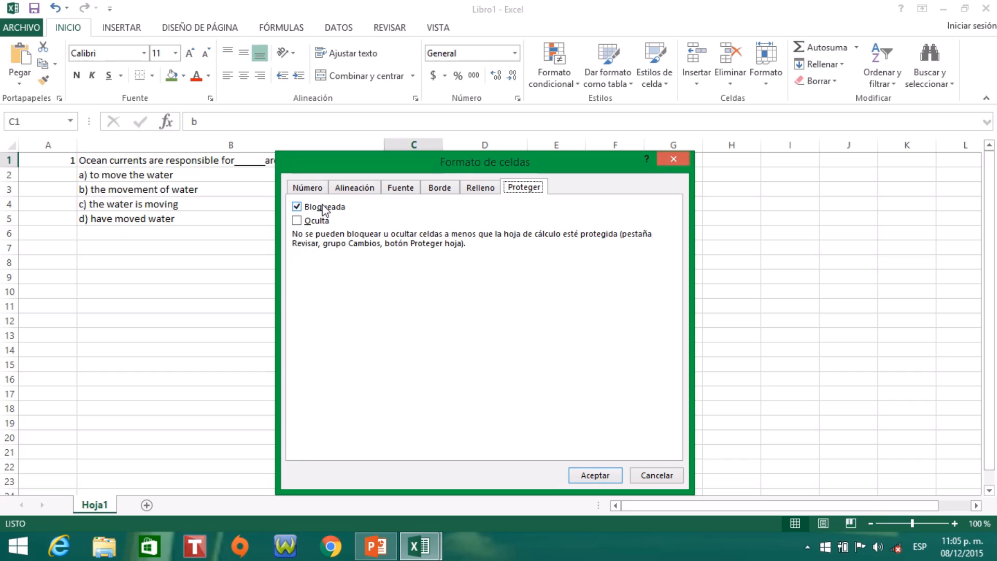
pyautogui.click(297, 207)
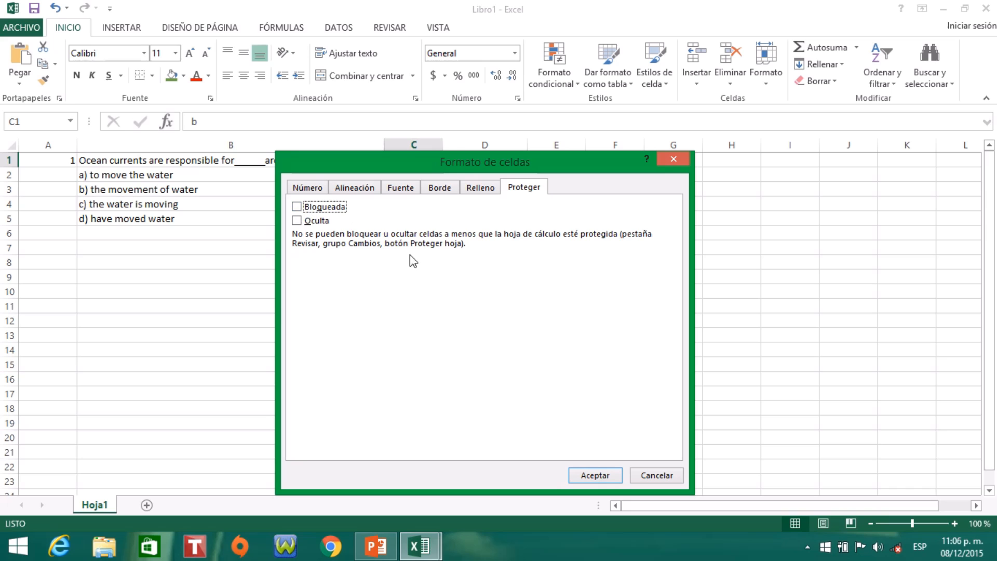
pyautogui.click(603, 476)
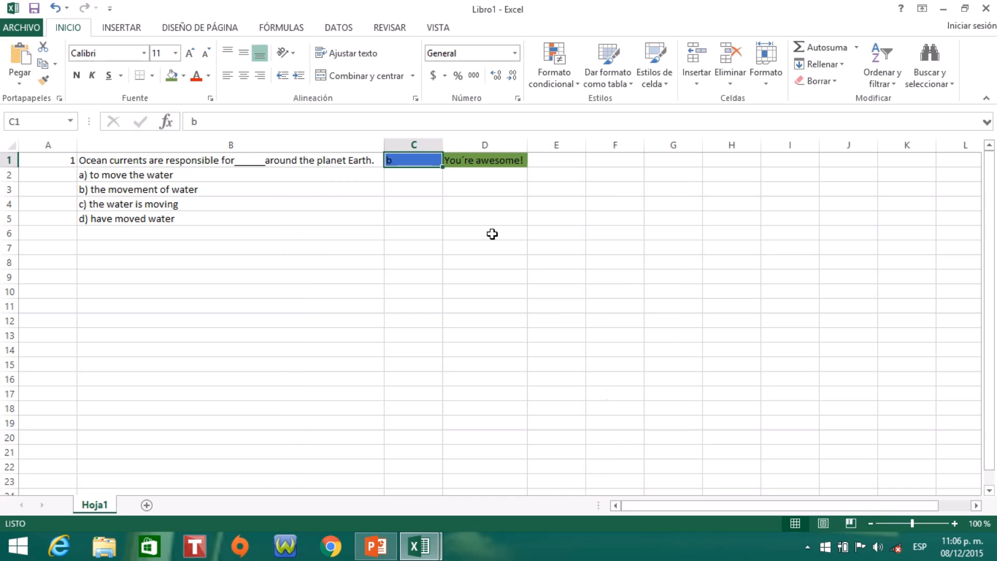
pyautogui.click(512, 163)
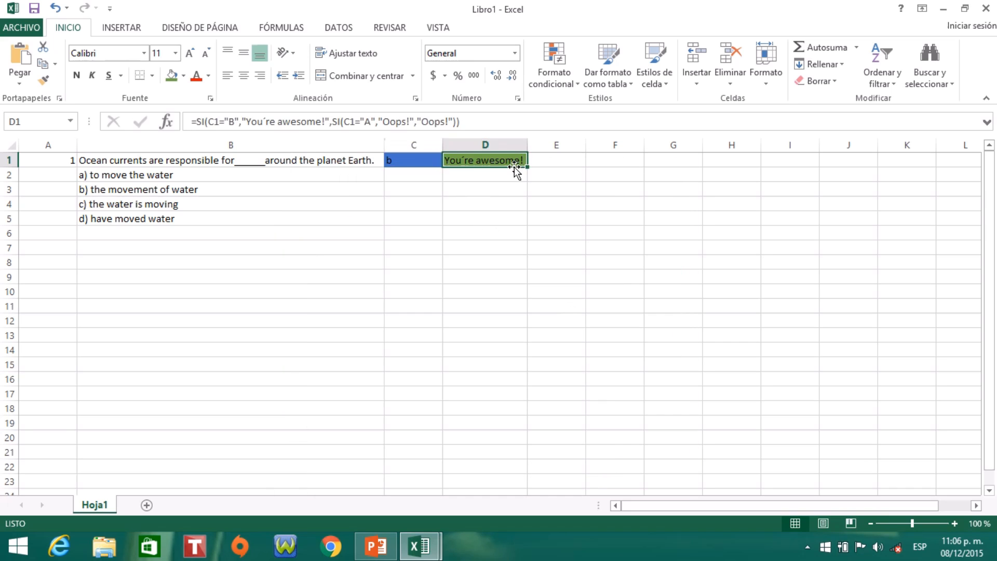
pyautogui.click(423, 164)
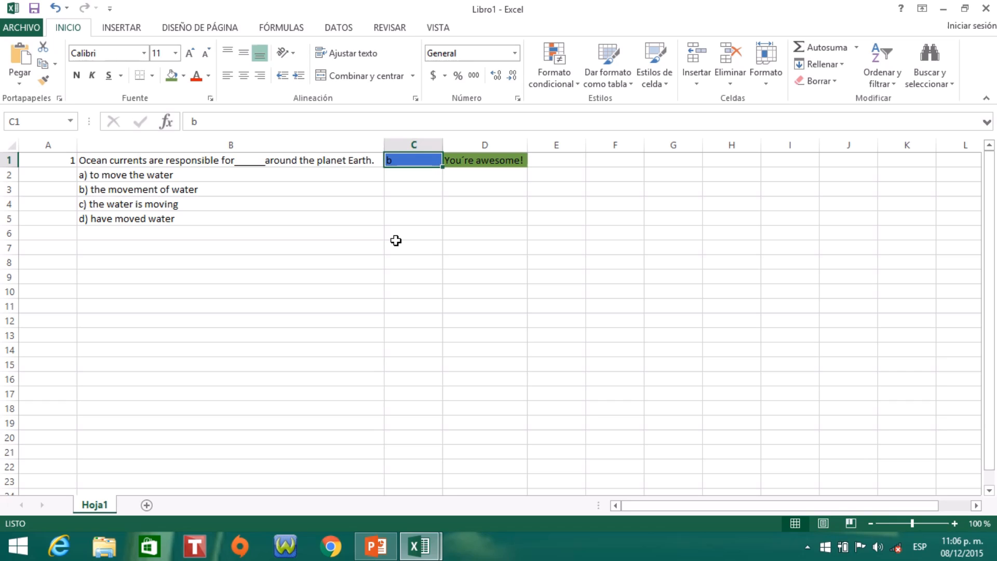
pyautogui.click(412, 232)
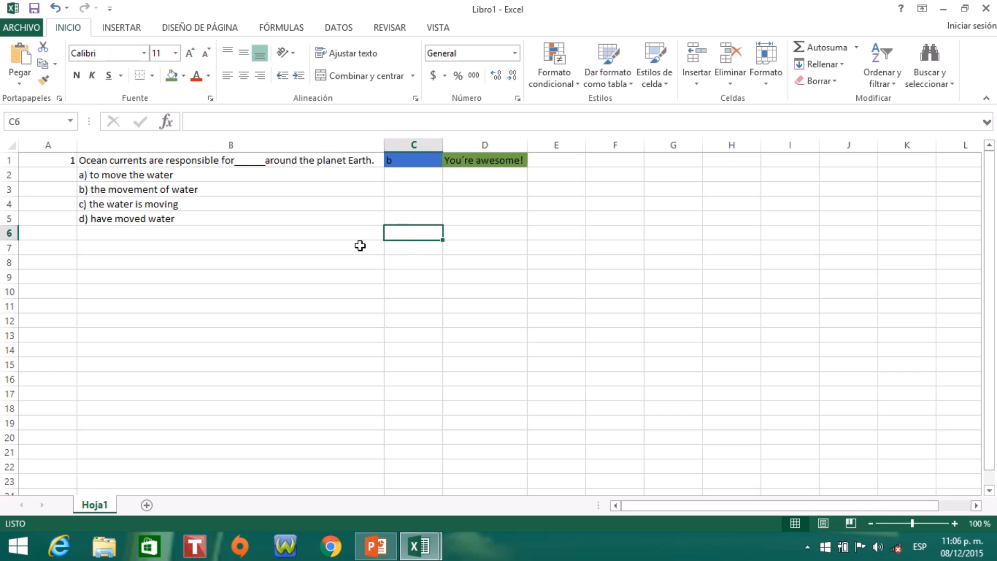
pyautogui.click(426, 163)
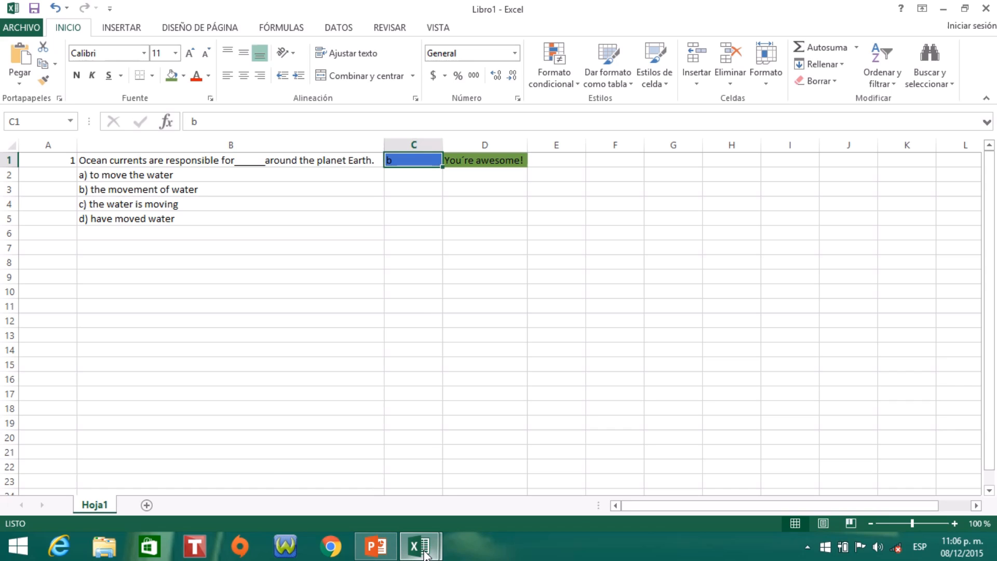
# - Switch to the Quiz - MUESTRA workbook and look through all of its quiz questions
pyautogui.moveTo(425, 554)
pyautogui.click(338, 452)
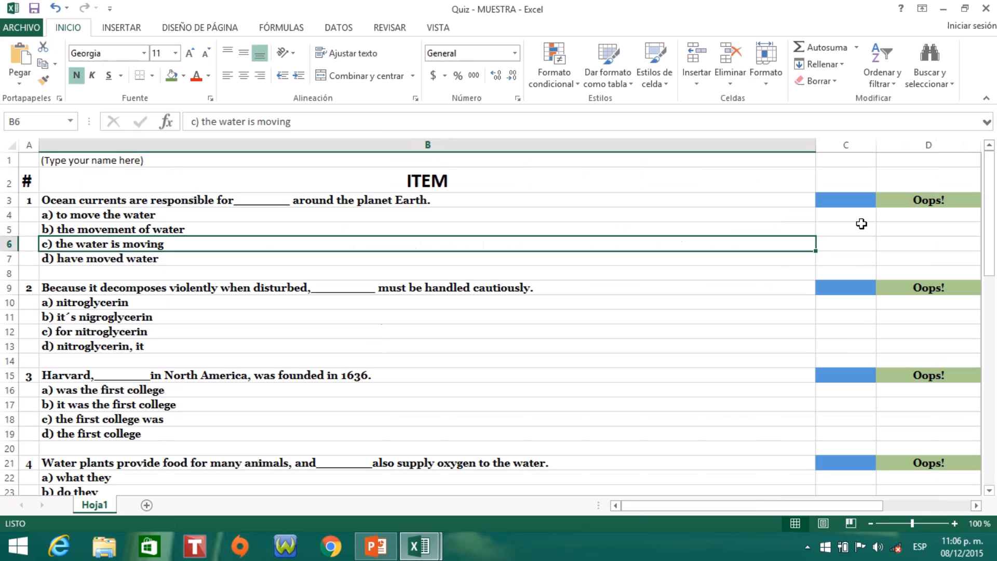
pyautogui.moveTo(992, 199); pyautogui.dragTo(994, 449)
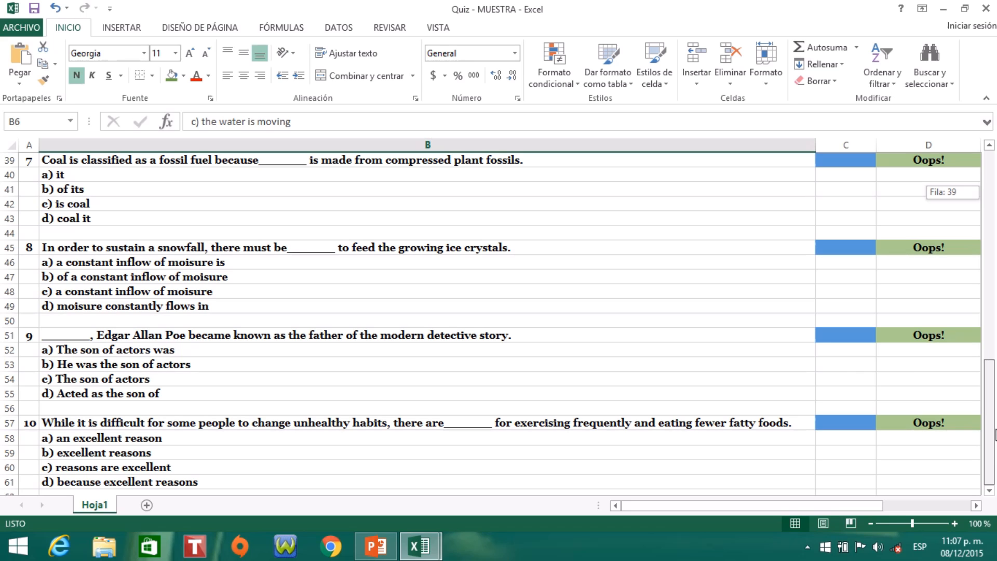
pyautogui.moveTo(995, 402); pyautogui.dragTo(991, 176)
# - Examine the blue answer cells C3, C9, C15 and C21, plus the name cell B1 and heading cell B2
pyautogui.click(846, 201)
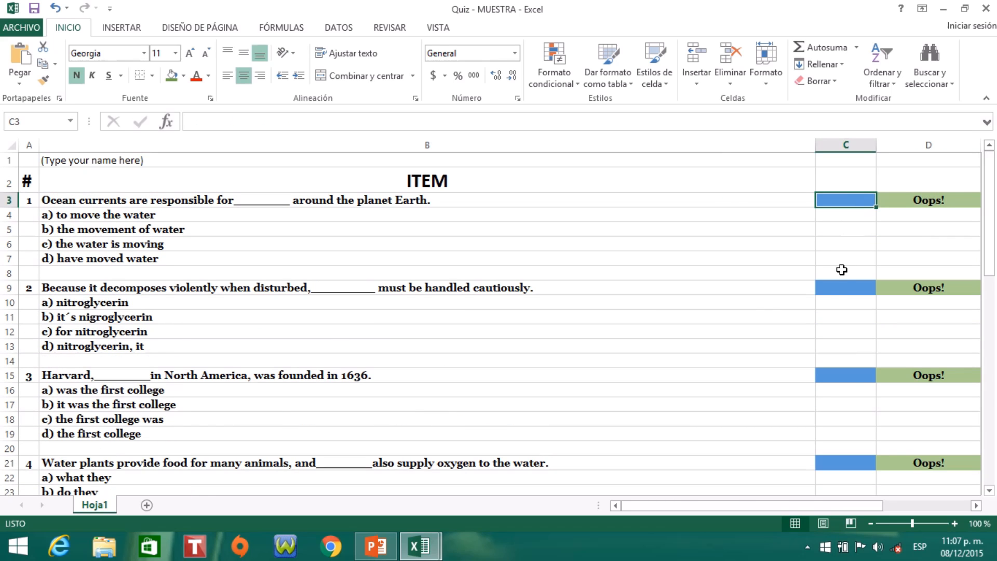
pyautogui.click(840, 286)
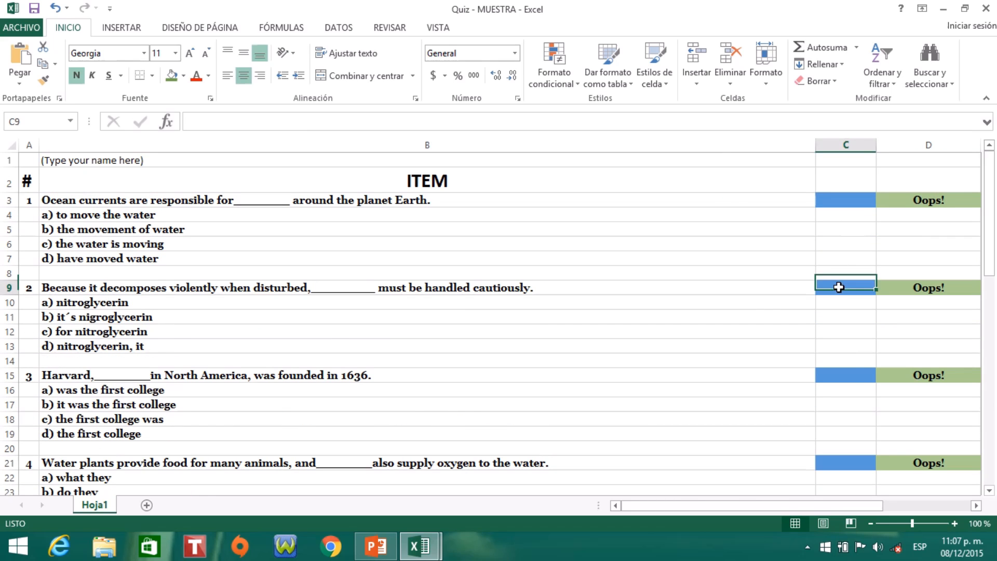
pyautogui.click(846, 378)
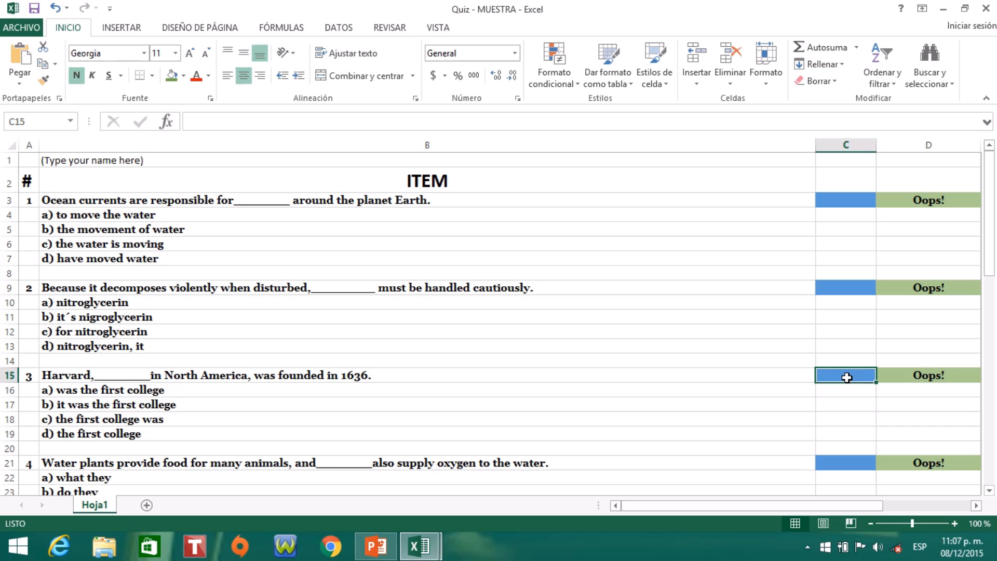
pyautogui.click(852, 463)
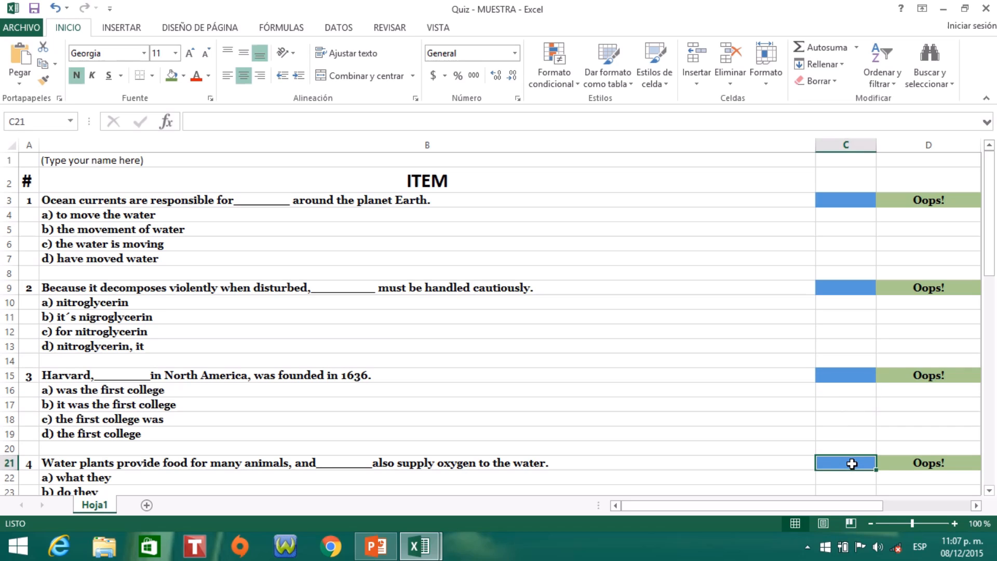
pyautogui.click(847, 375)
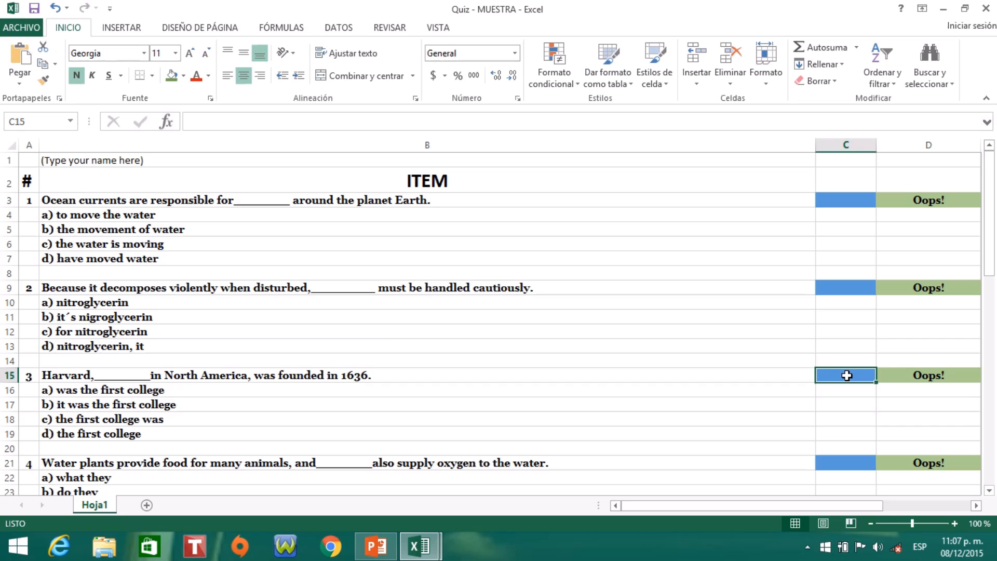
pyautogui.click(846, 203)
pyautogui.click(852, 285)
pyautogui.click(854, 375)
pyautogui.click(860, 463)
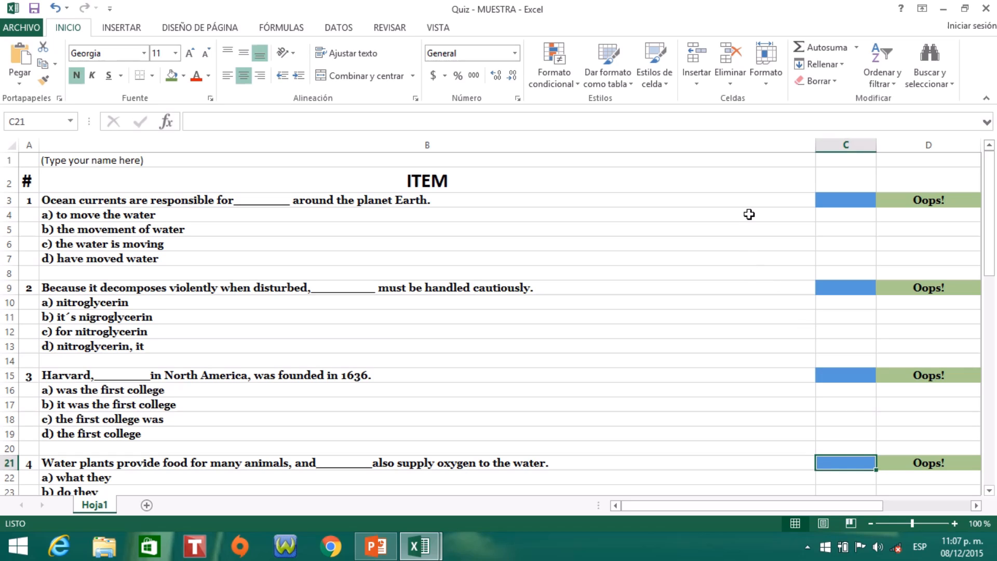
pyautogui.click(738, 161)
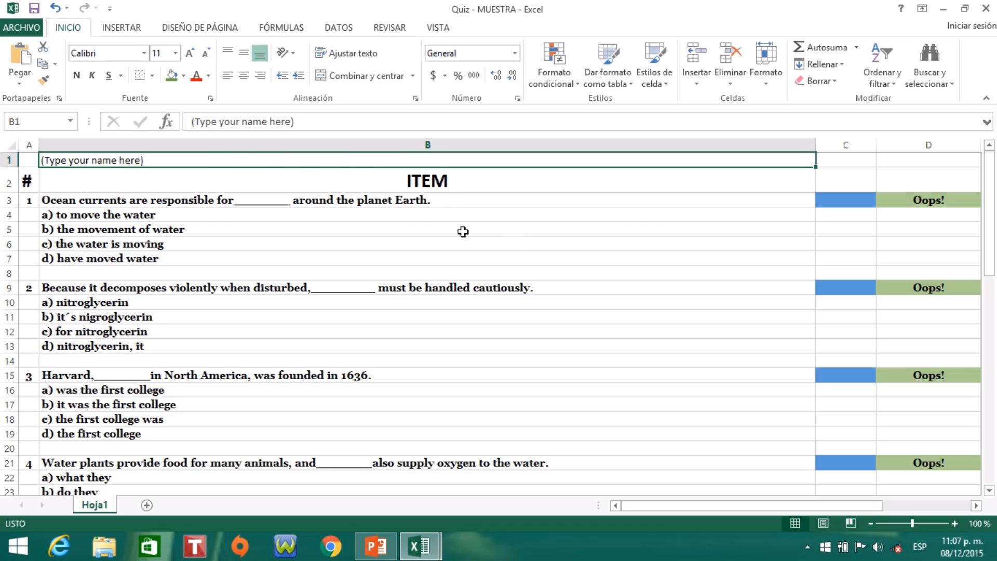
pyautogui.click(380, 228)
pyautogui.click(535, 175)
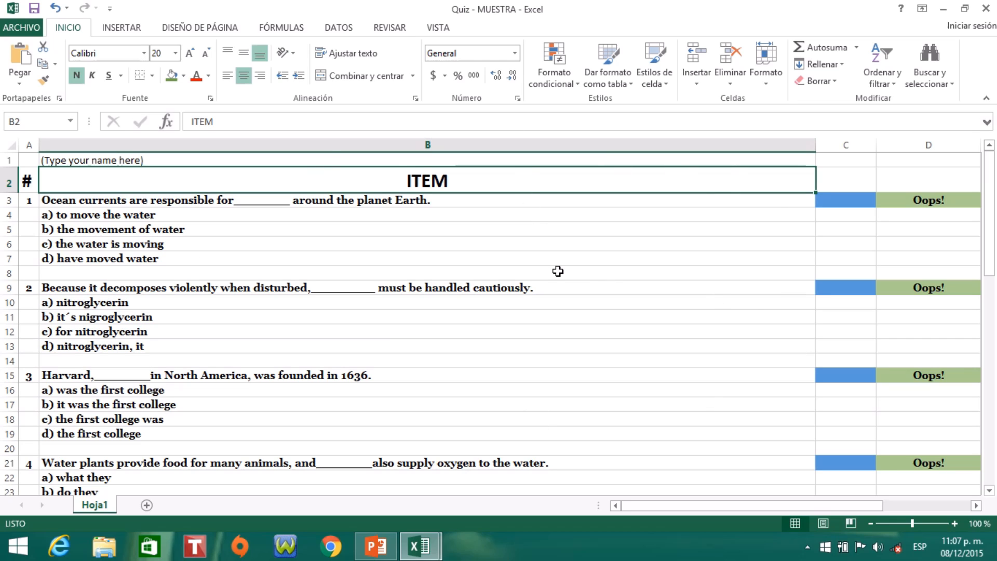
pyautogui.click(851, 199)
pyautogui.click(850, 287)
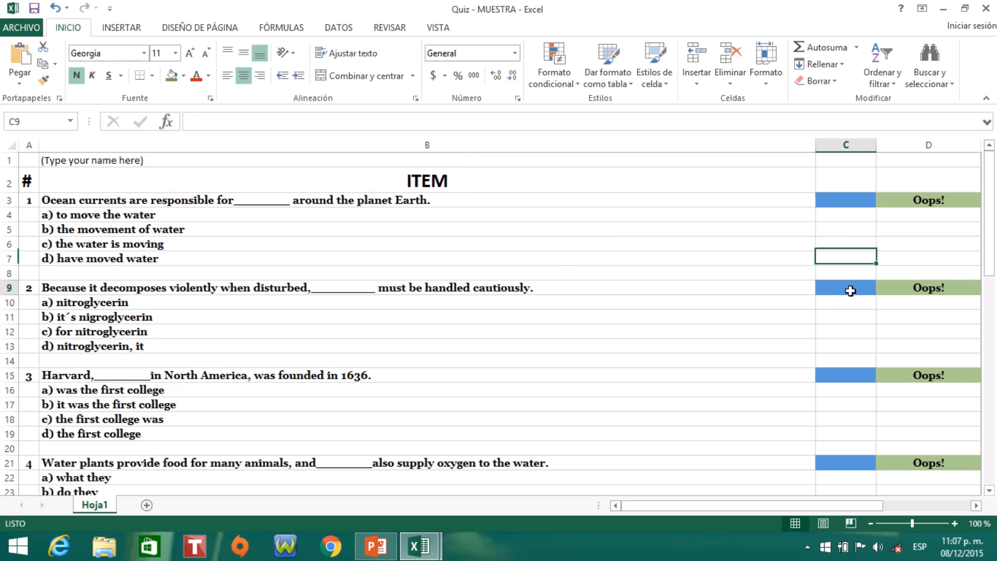
pyautogui.click(844, 376)
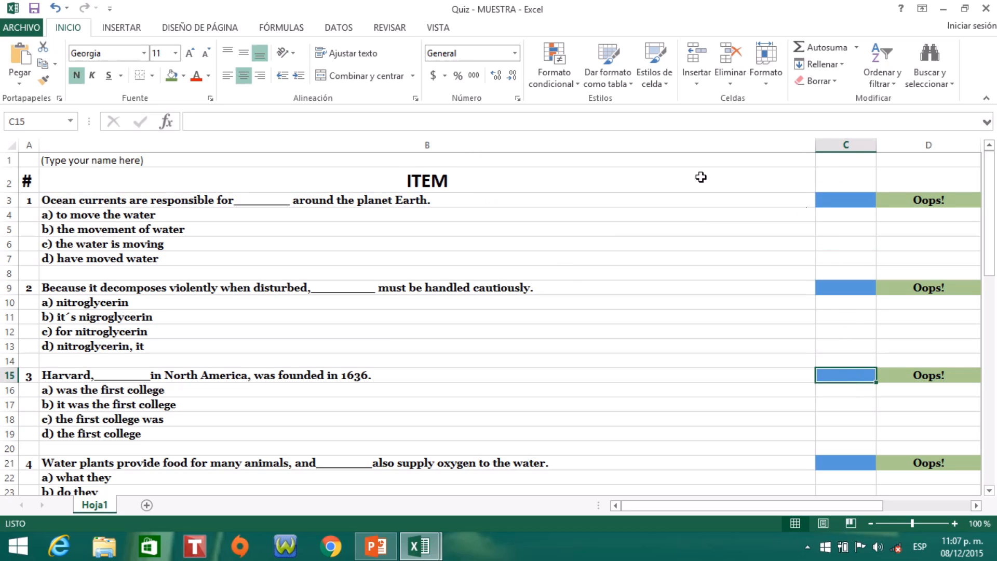
pyautogui.click(559, 162)
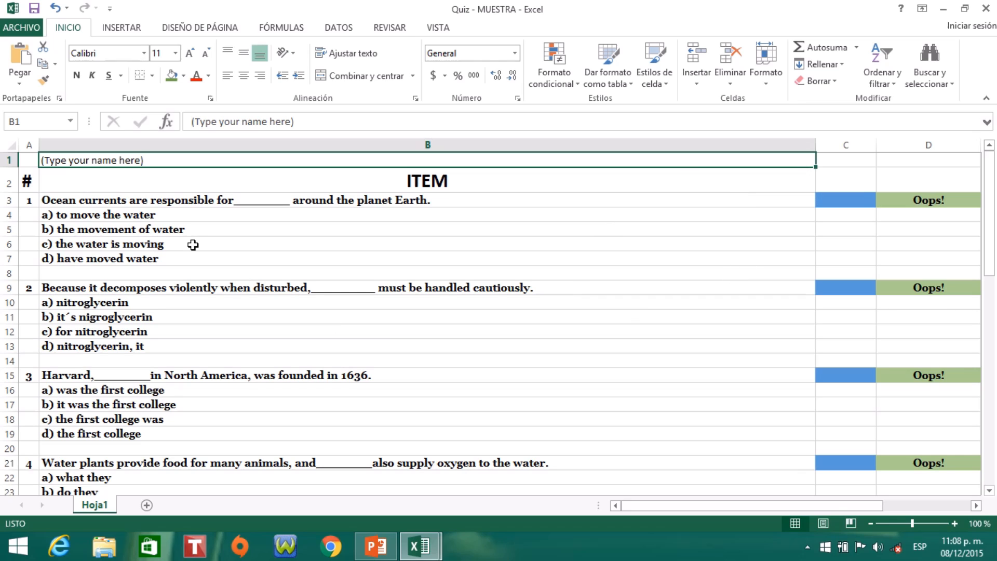
# - Protect the whole quiz sheet with a password, entered and confirmed, allowing users only to select unlocked cells
pyautogui.click(12, 145)
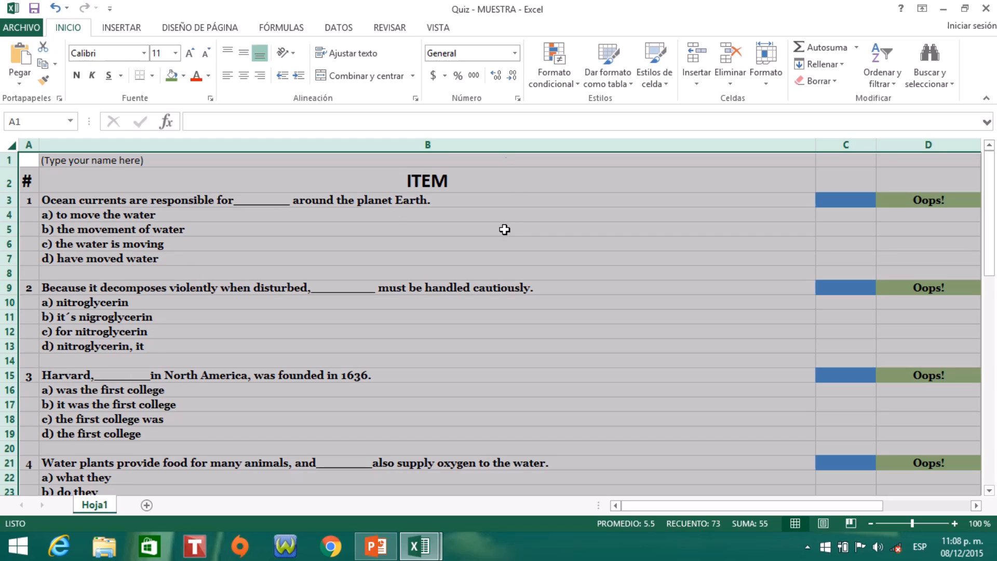
pyautogui.click(390, 27)
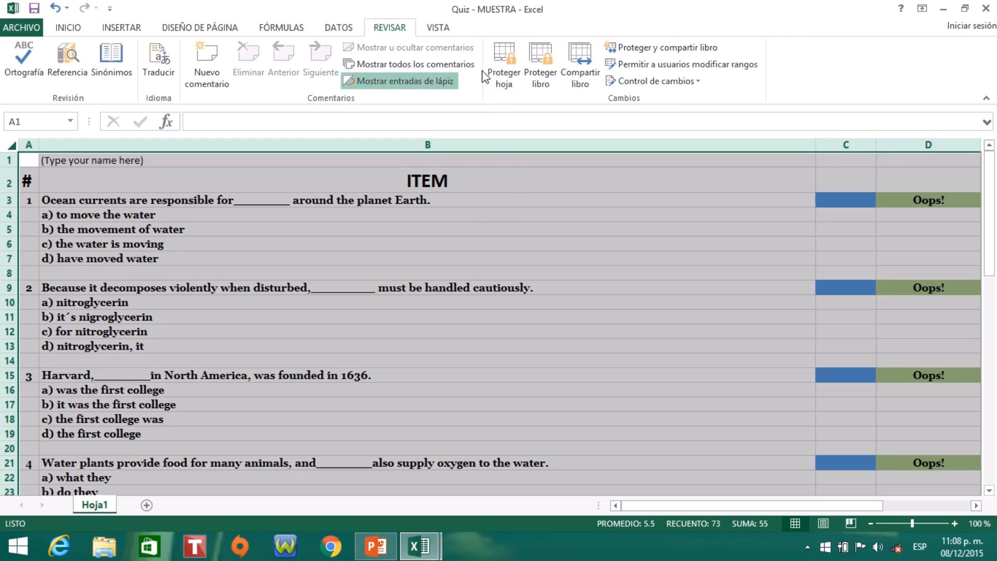
pyautogui.click(507, 54)
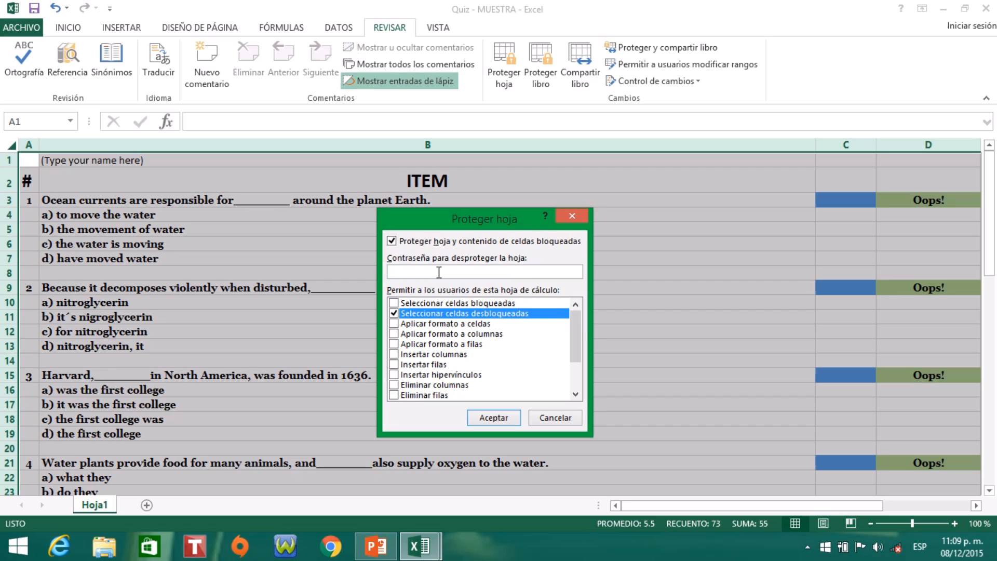
pyautogui.write('23456')
pyautogui.press('Return')
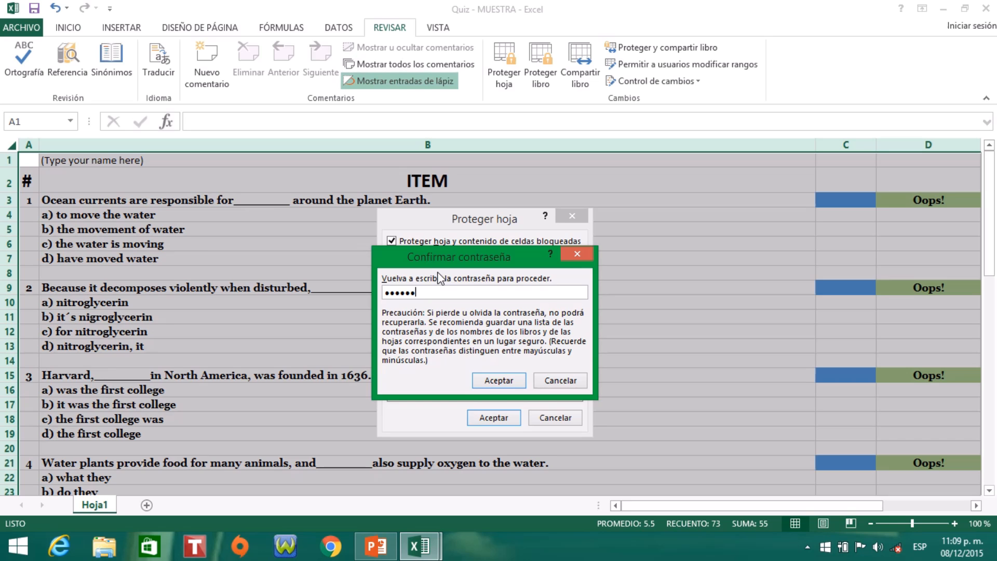
pyautogui.press('Return')
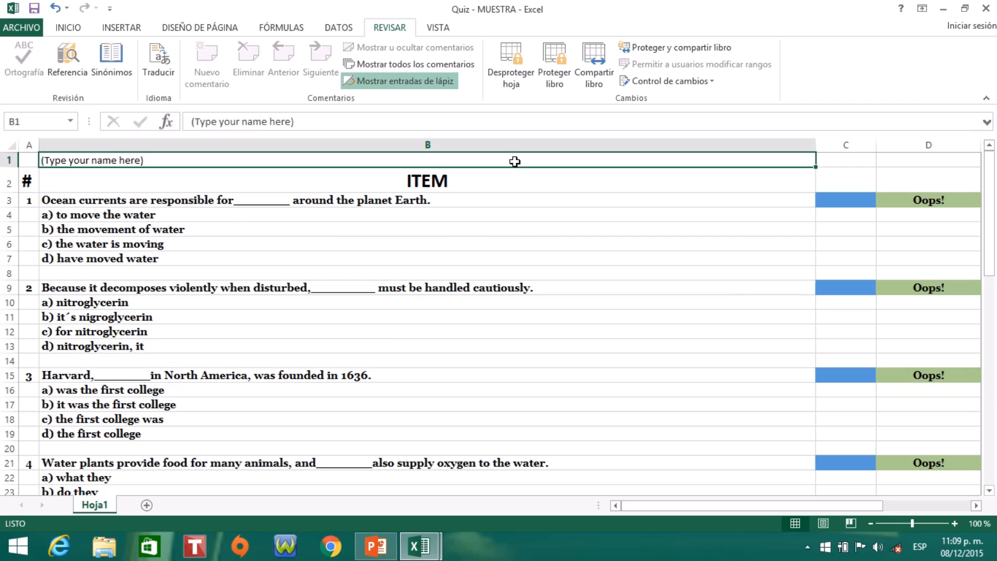
# - Test selecting the blue answer cells C3, C9 and C15 on the protected sheet, and minimise the open windows to reach the desktop
pyautogui.click(864, 199)
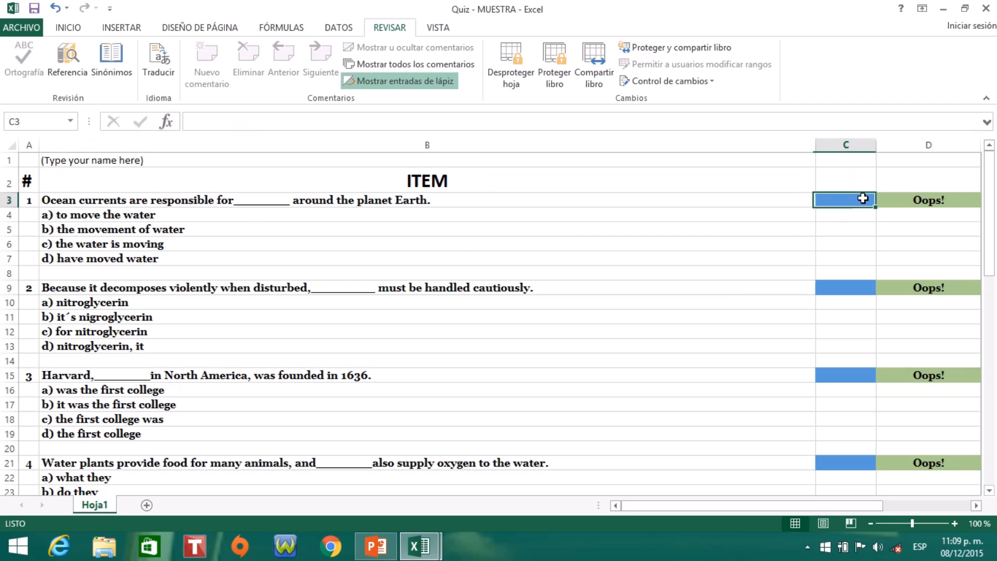
pyautogui.click(859, 292)
pyautogui.click(848, 375)
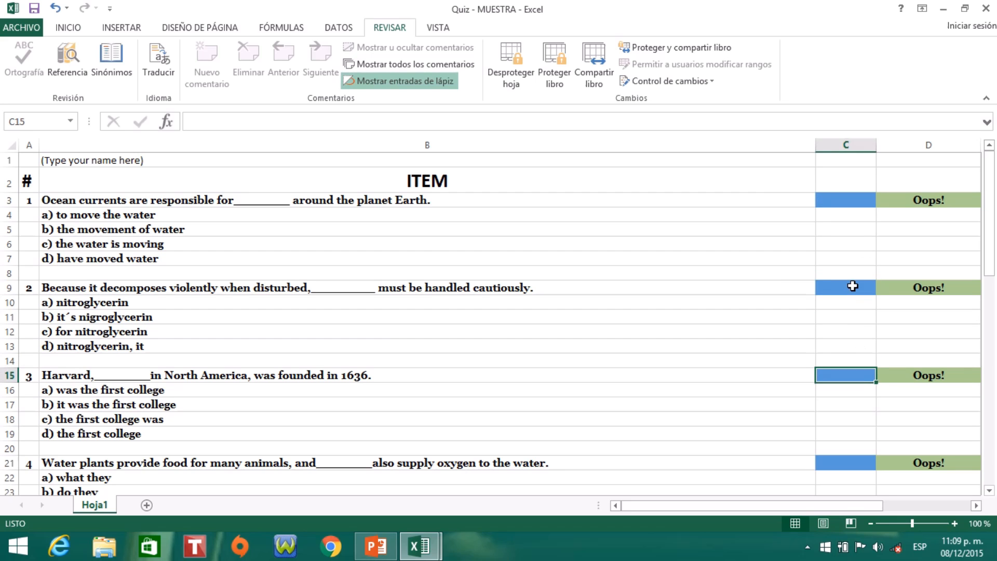
pyautogui.click(853, 286)
pyautogui.click(855, 201)
pyautogui.moveTo(988, 203); pyautogui.dragTo(992, 172)
pyautogui.click(848, 286)
pyautogui.click(852, 372)
pyautogui.click(942, 9)
pyautogui.click(942, 8)
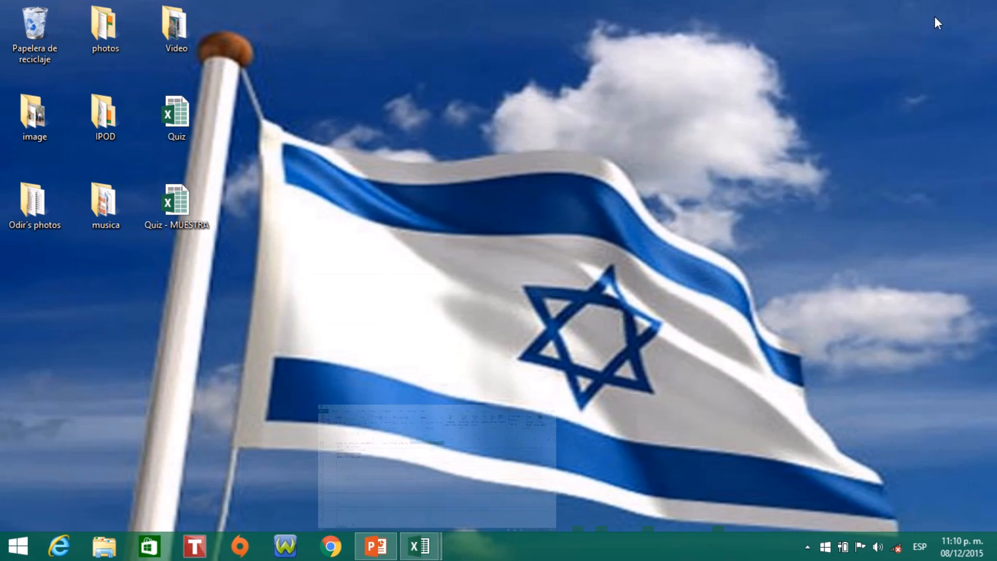